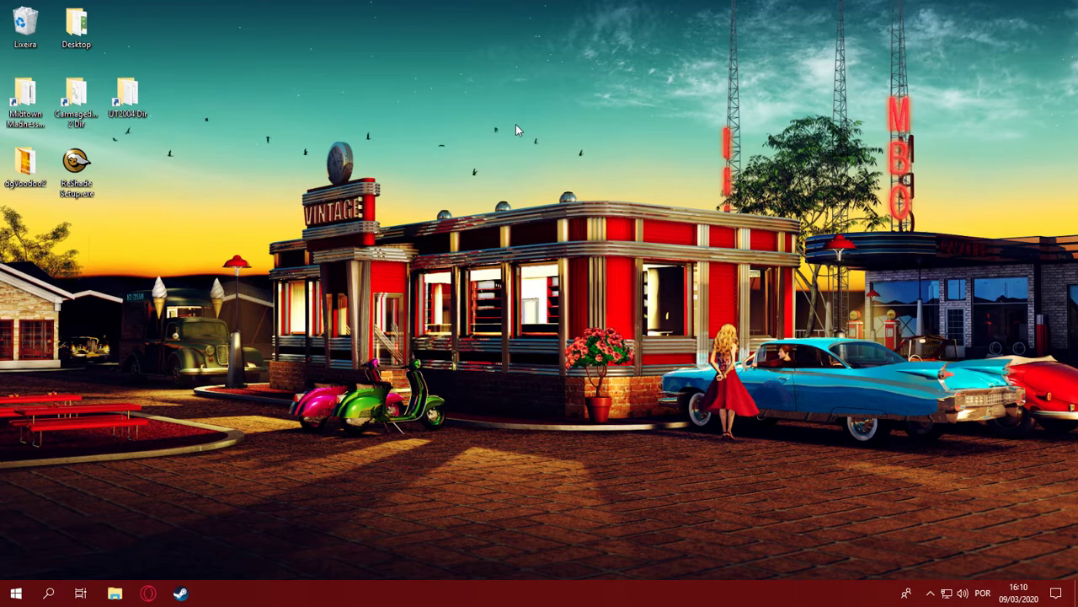
mouse_move(31, 171)
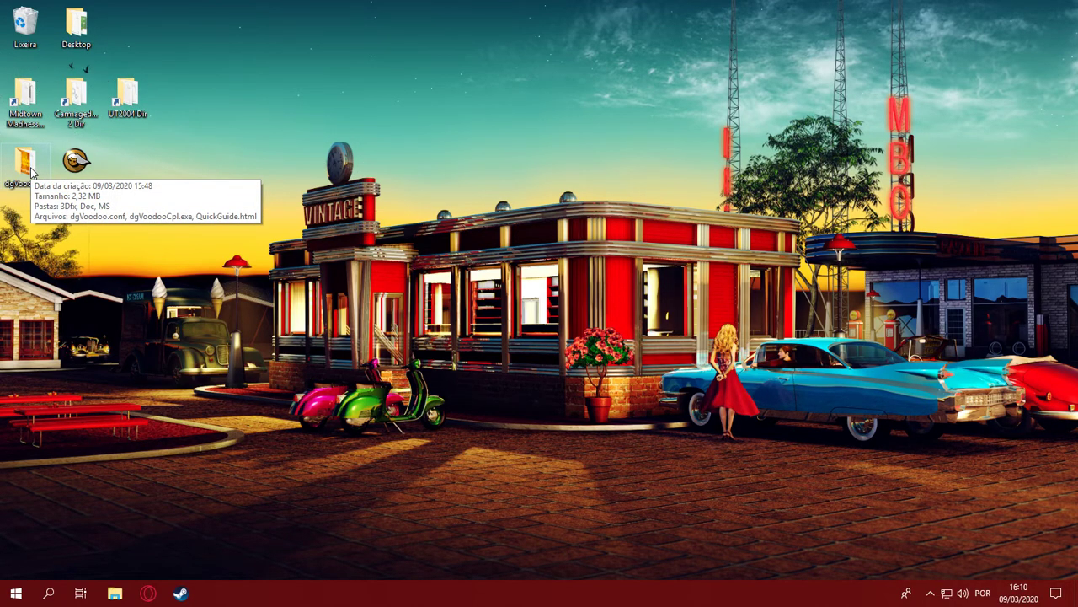
mouse_move(23, 127)
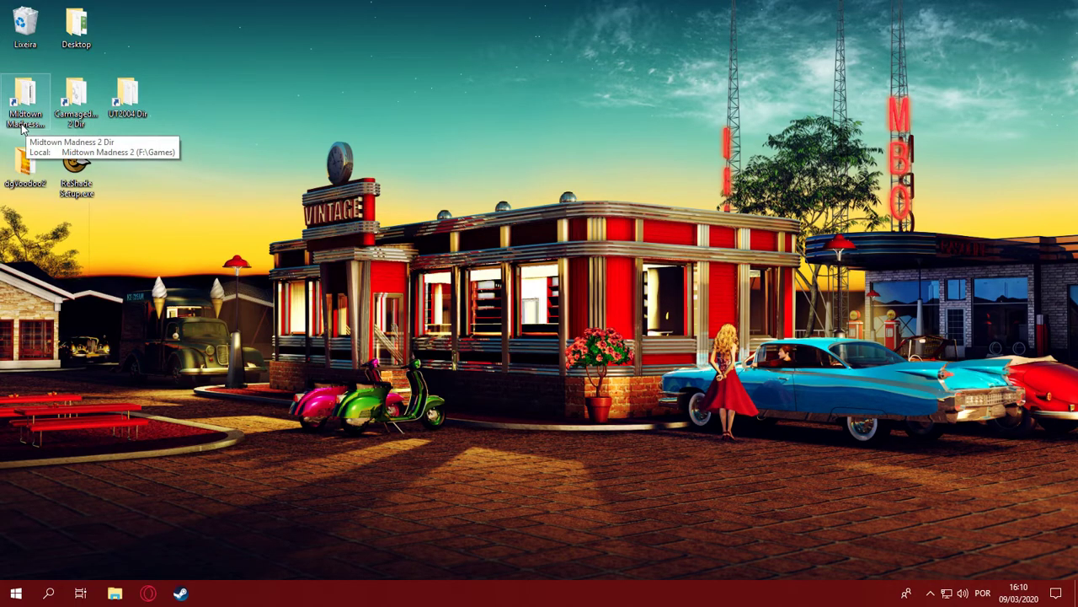
click(23, 125)
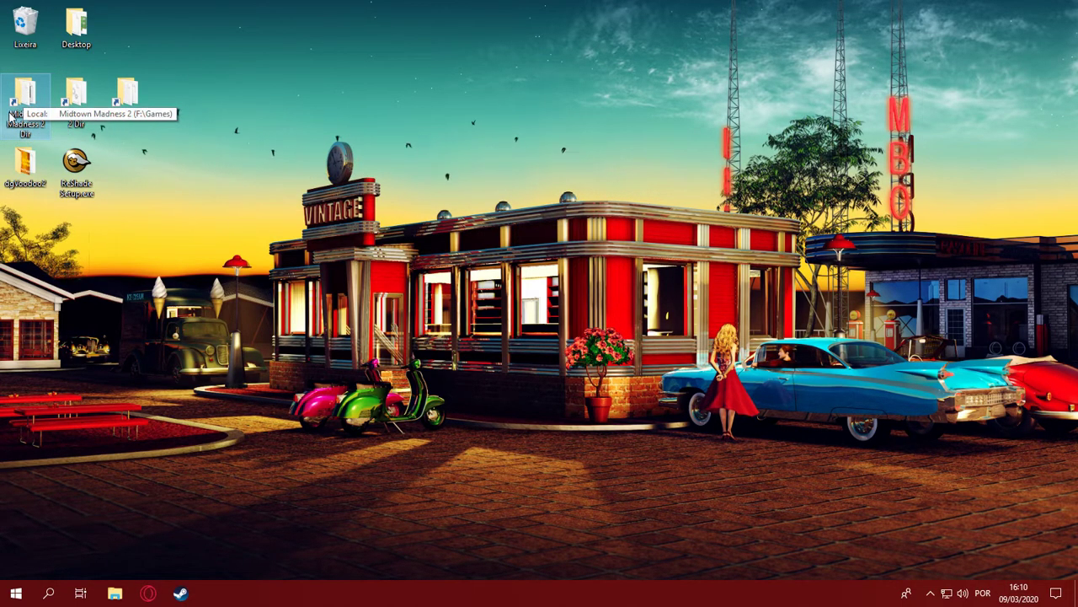
click(87, 114)
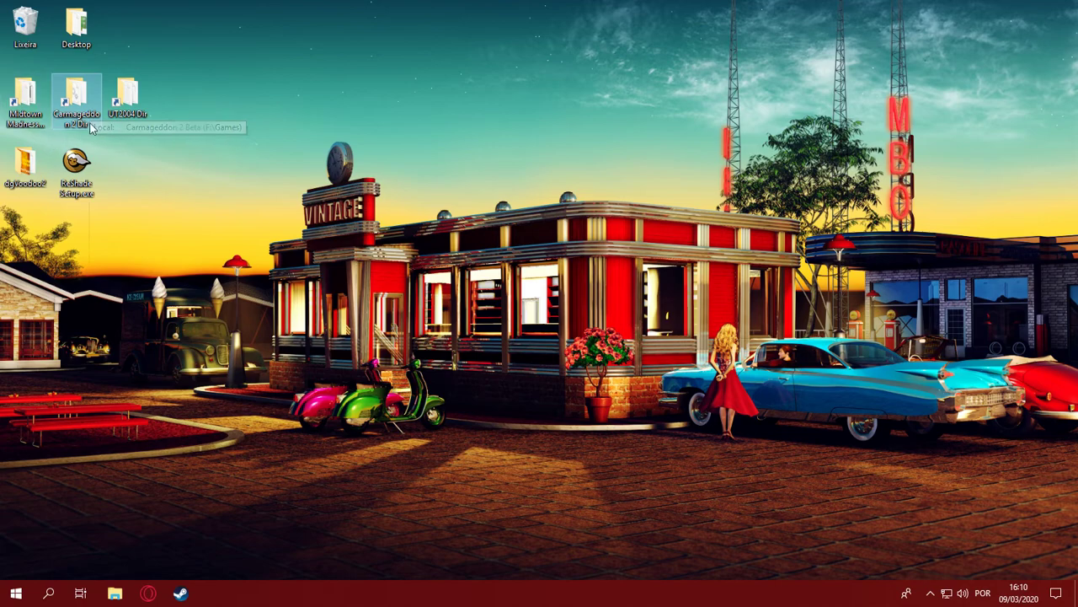
click(135, 96)
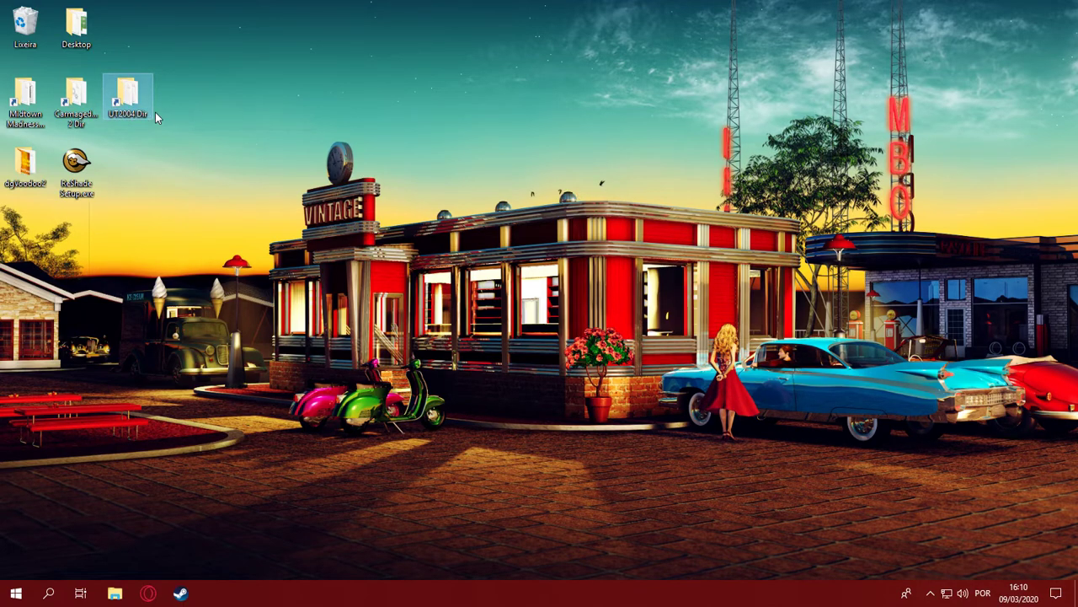
click(382, 217)
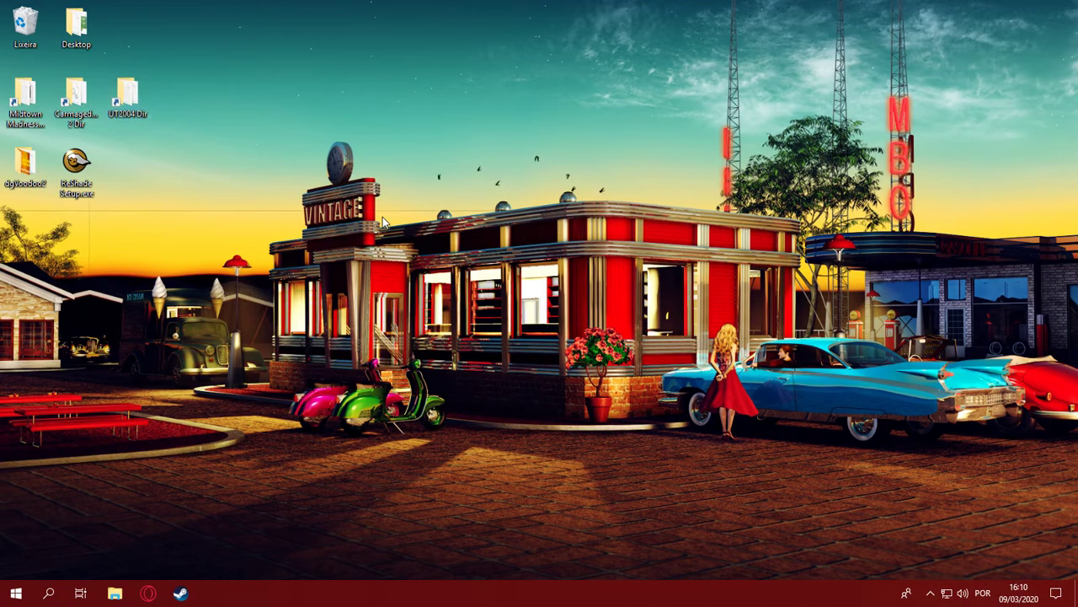
Step: Launch dgVoodooCpl.exe from the dgVoodoo2 desktop folder and choose that folder as the config folder
double_click(34, 187)
click(148, 221)
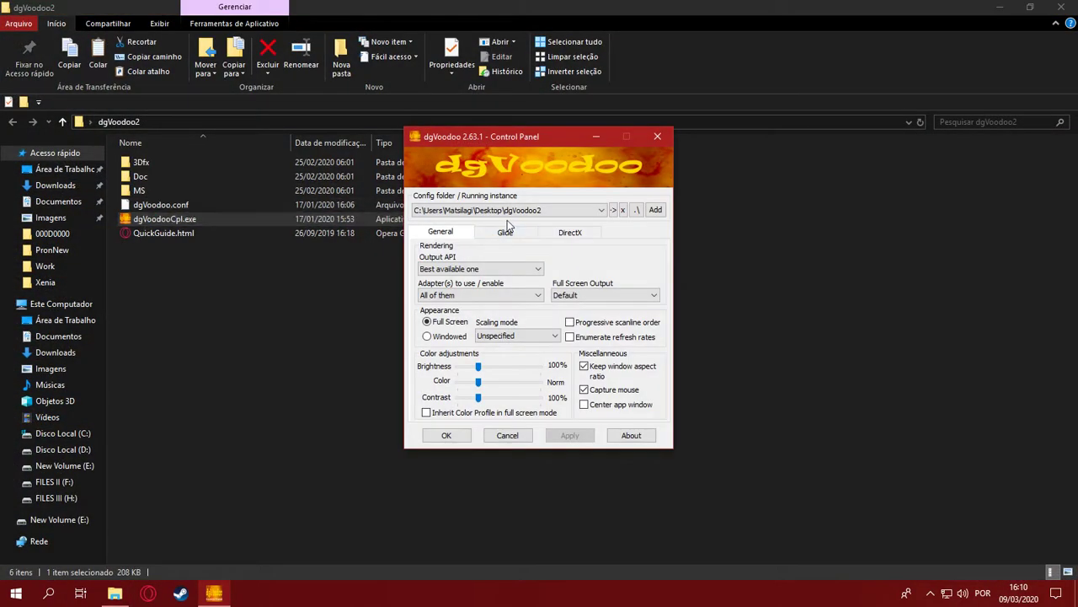
click(539, 210)
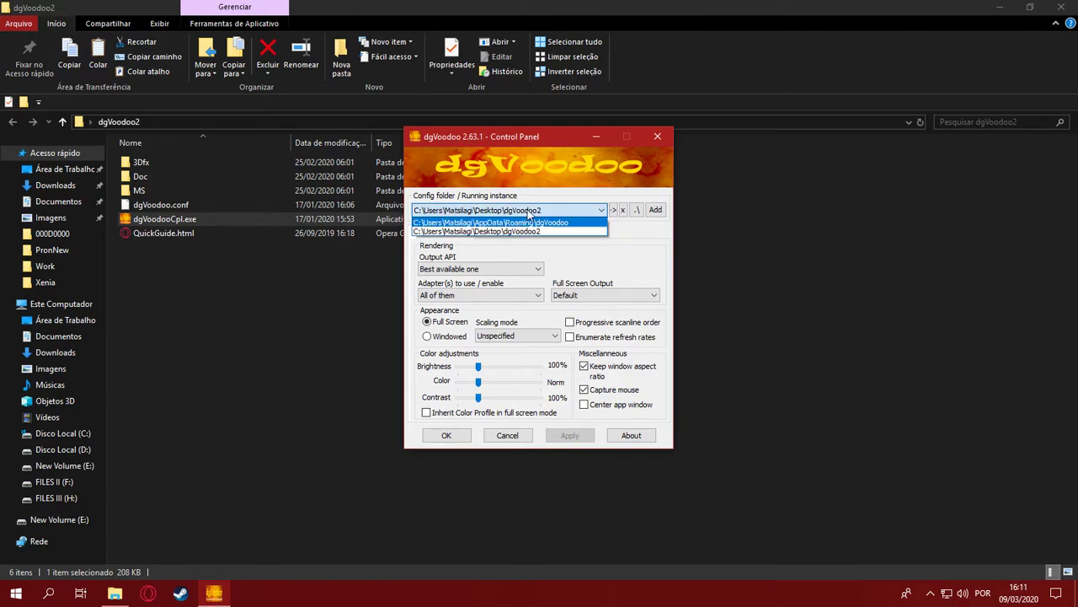
click(518, 231)
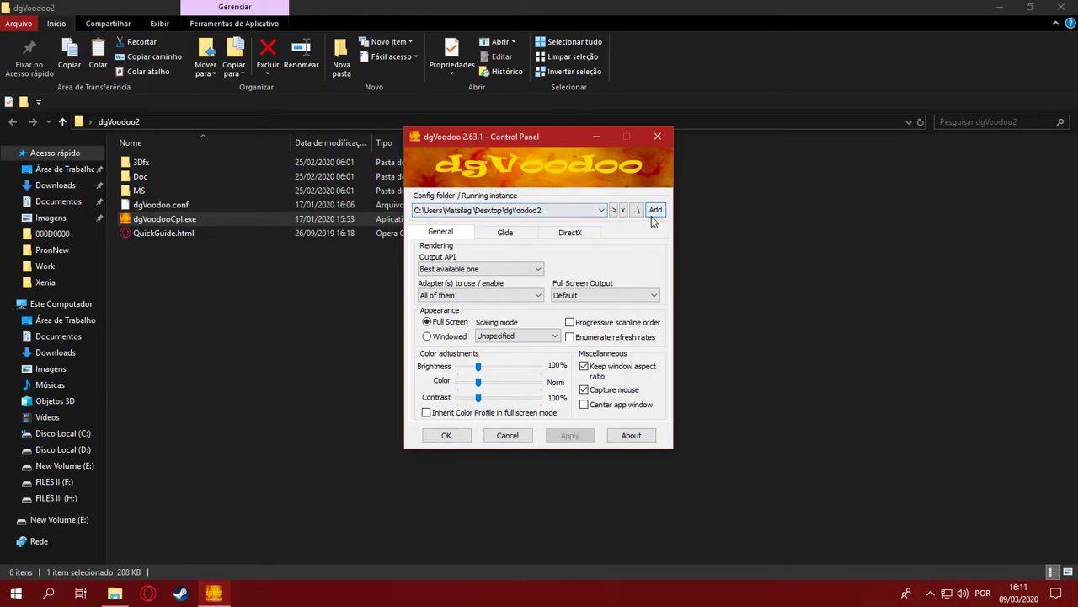
Step: Add the Midtown Madness 2 game folder, via its desktop shortcut, as the dgVoodoo config folder
click(655, 209)
click(50, 144)
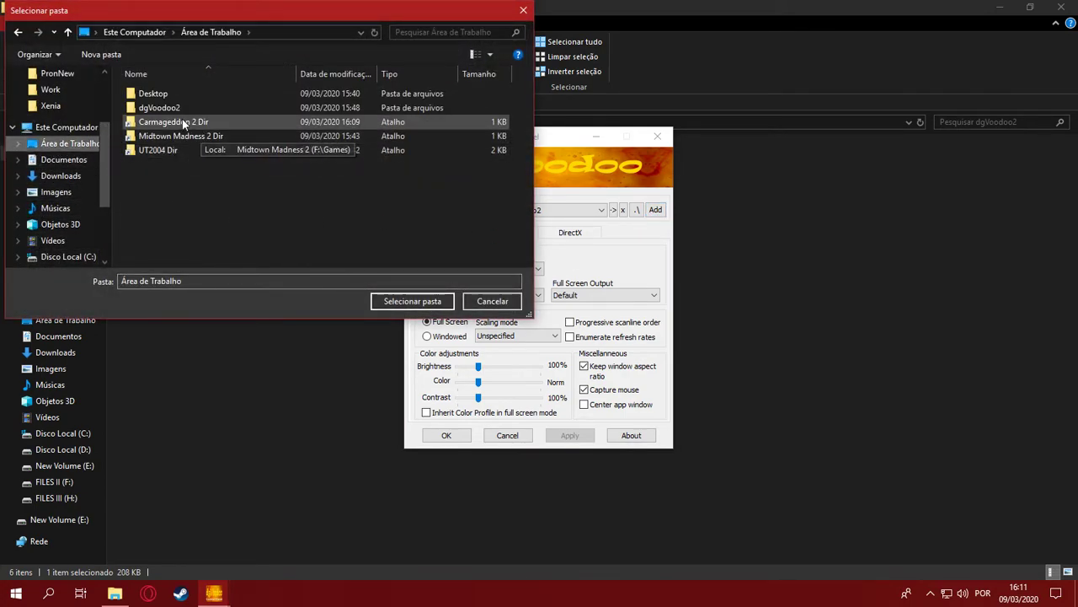
double_click(183, 139)
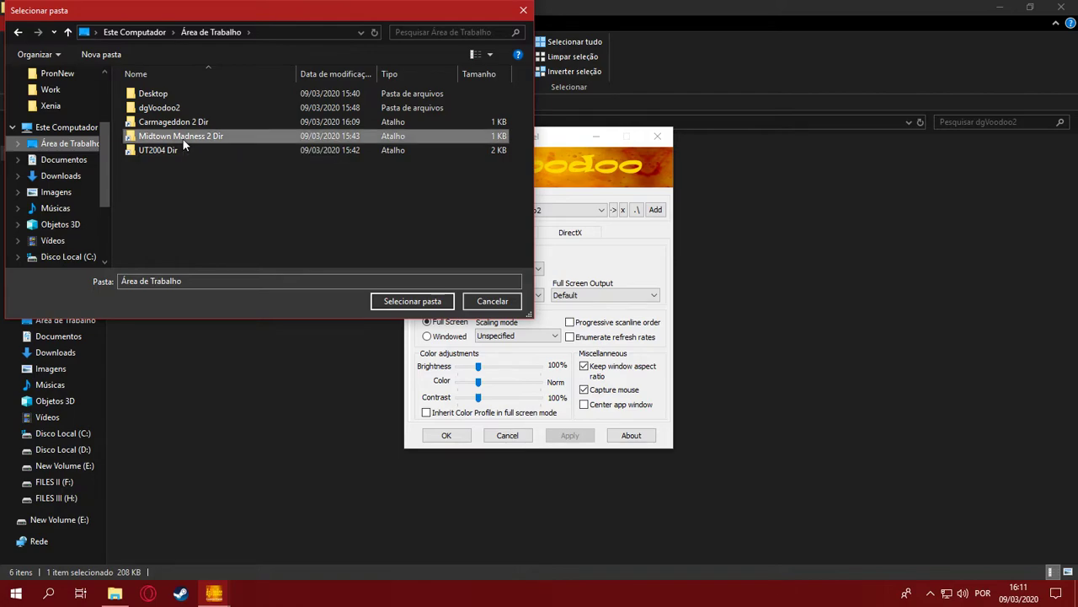
click(445, 298)
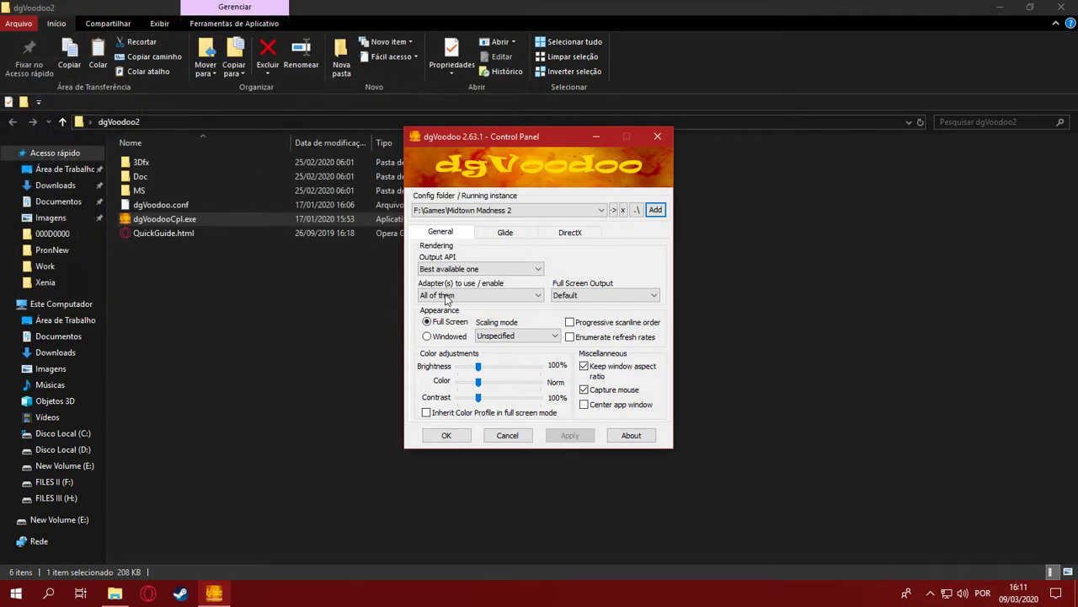
Step: Set the DirectX emulated video card's VRAM to 2048 MB
click(570, 232)
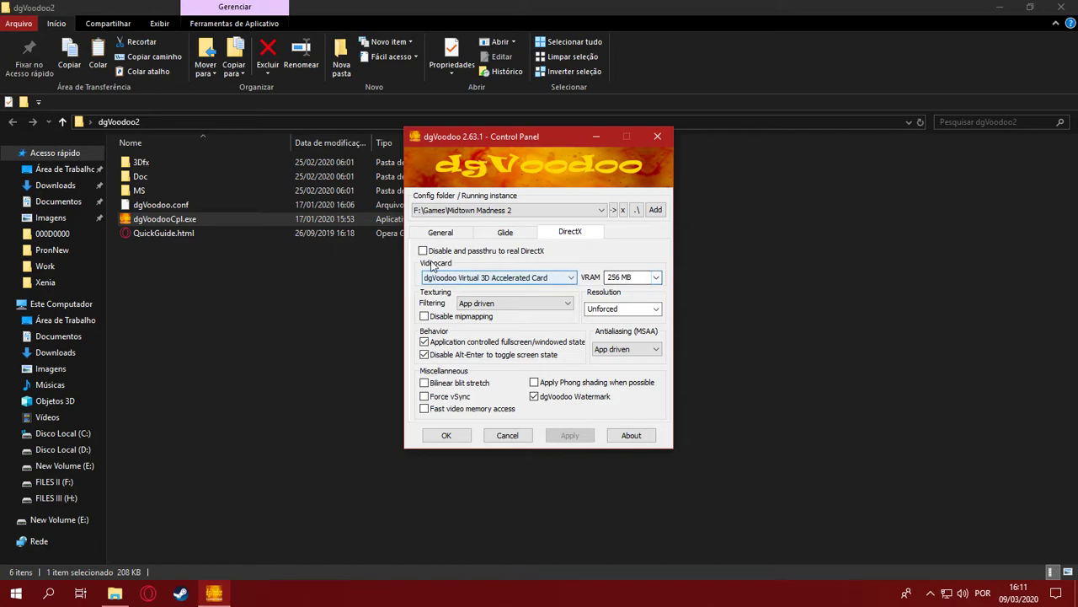
mouse_move(531, 284)
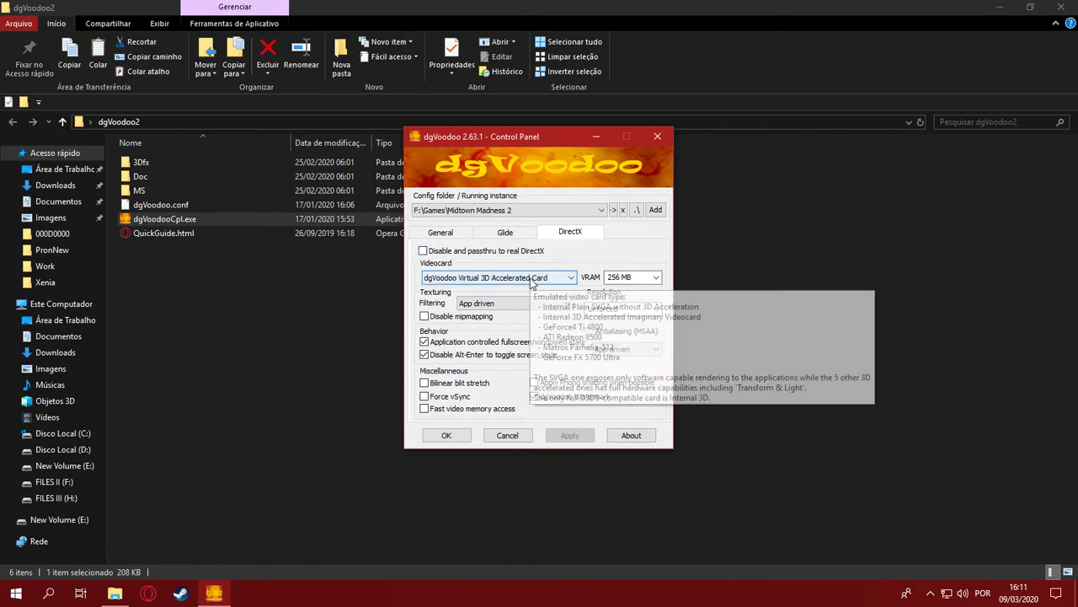
click(657, 277)
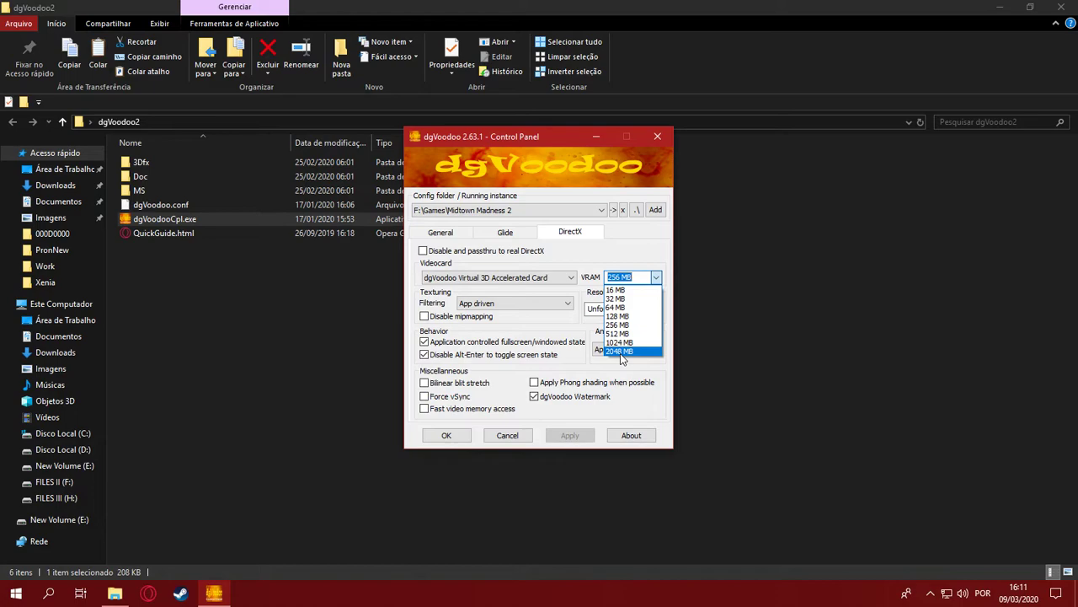
click(623, 351)
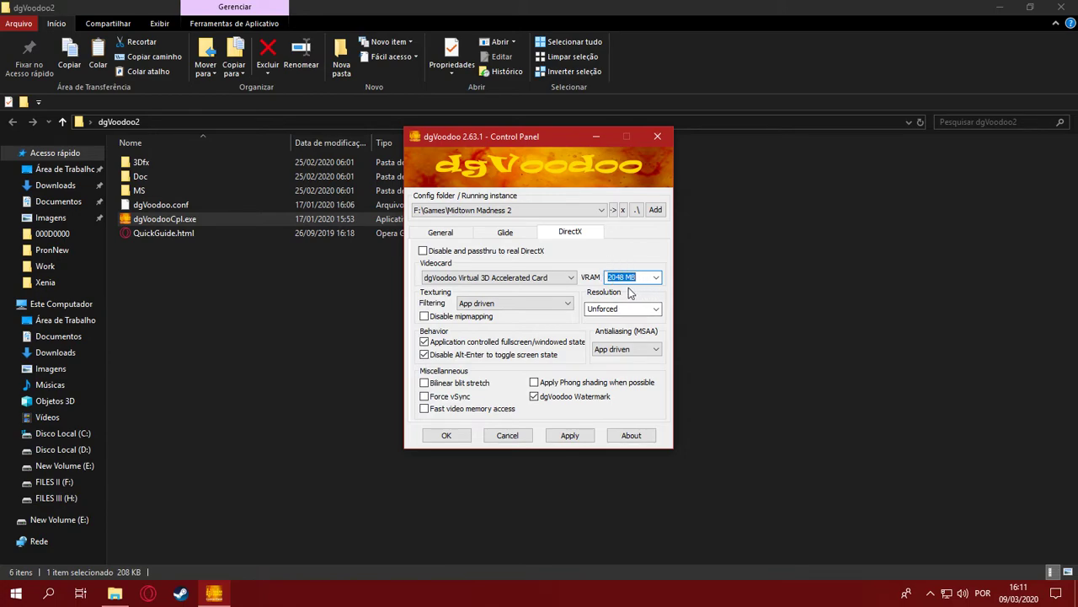
Step: Set DirectX texture filtering to Force anisotropic 16x and disable mipmapping
click(528, 305)
click(527, 312)
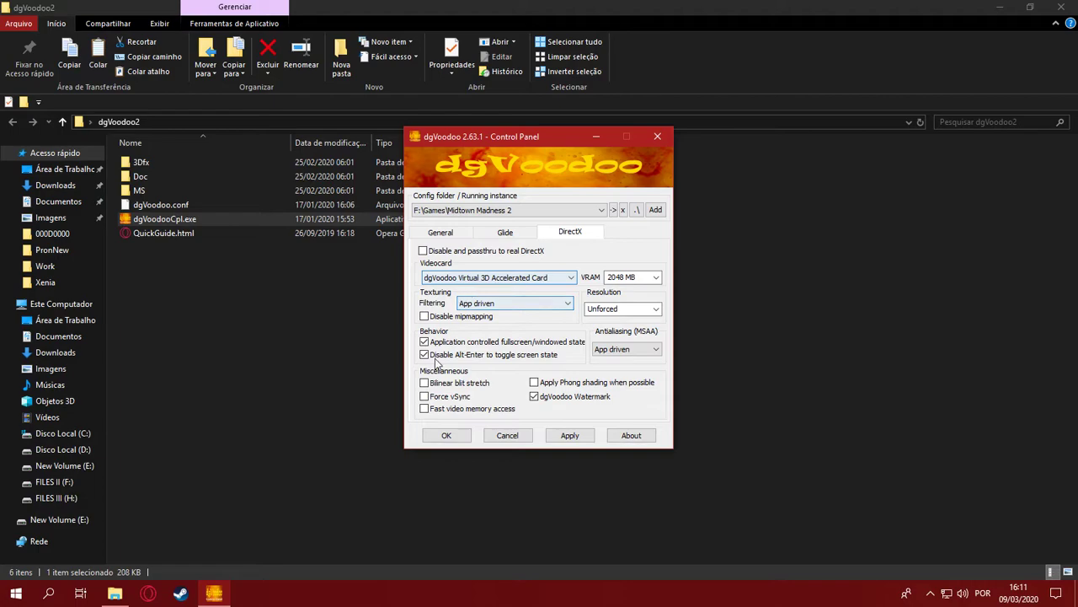
click(529, 304)
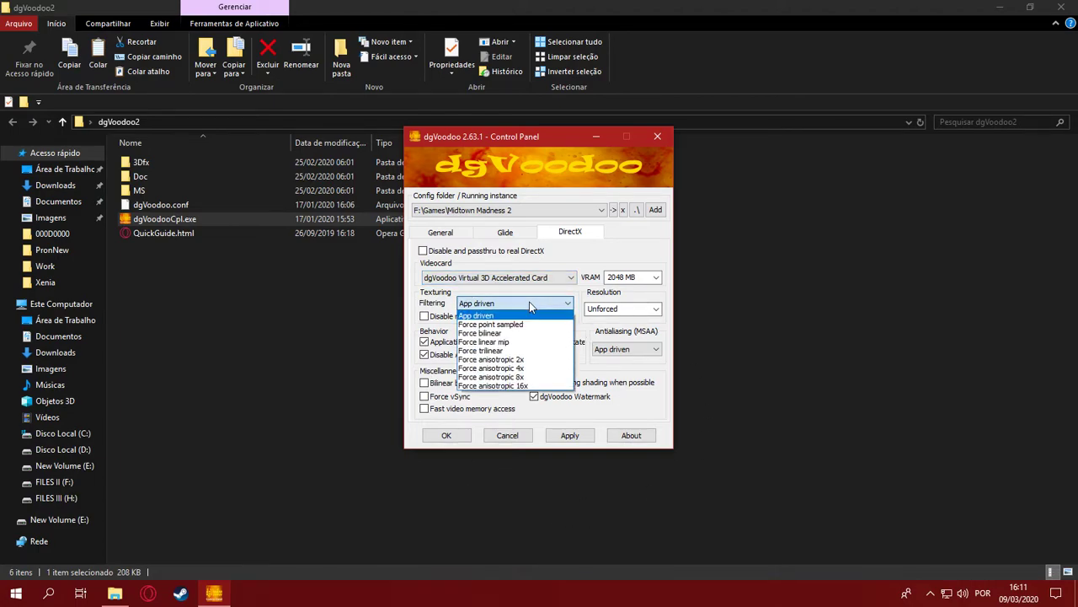
click(497, 392)
click(484, 305)
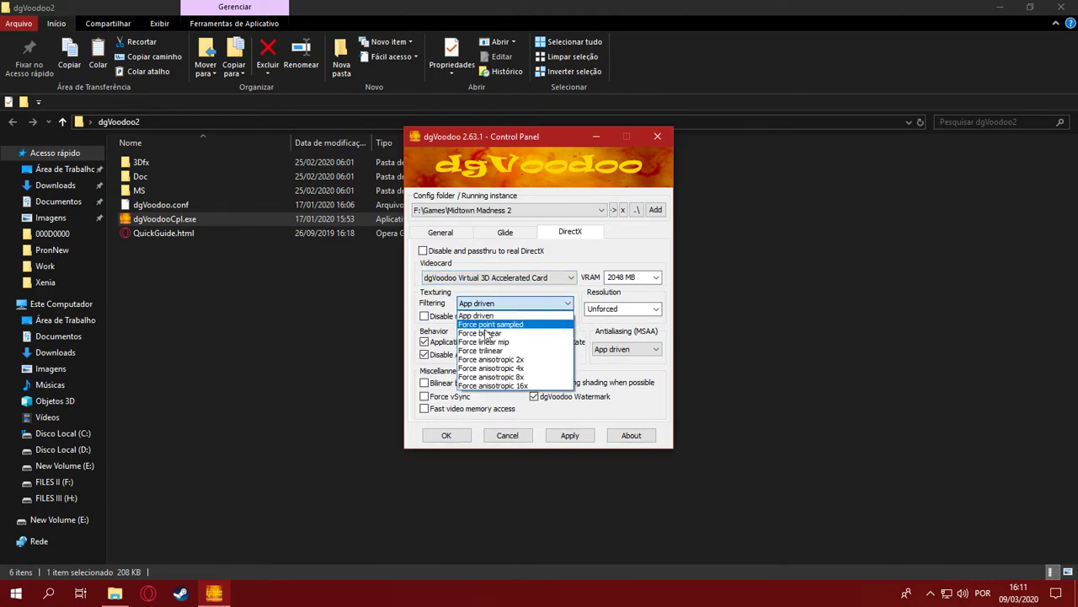
click(488, 389)
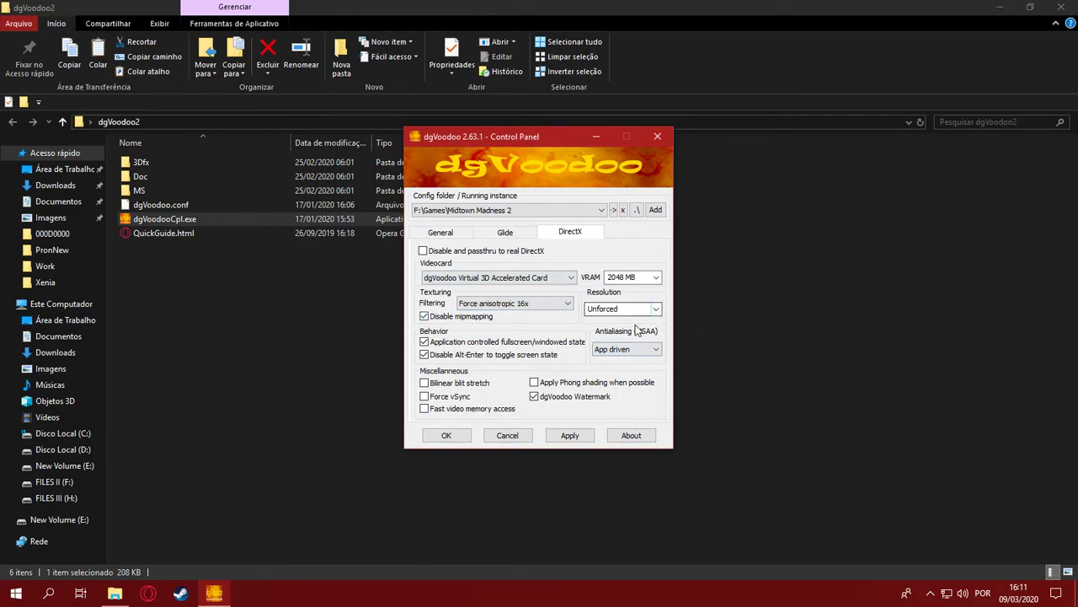
Step: Set MSAA antialiasing to Off, enable Phong shading when possible, and save the configuration
click(610, 349)
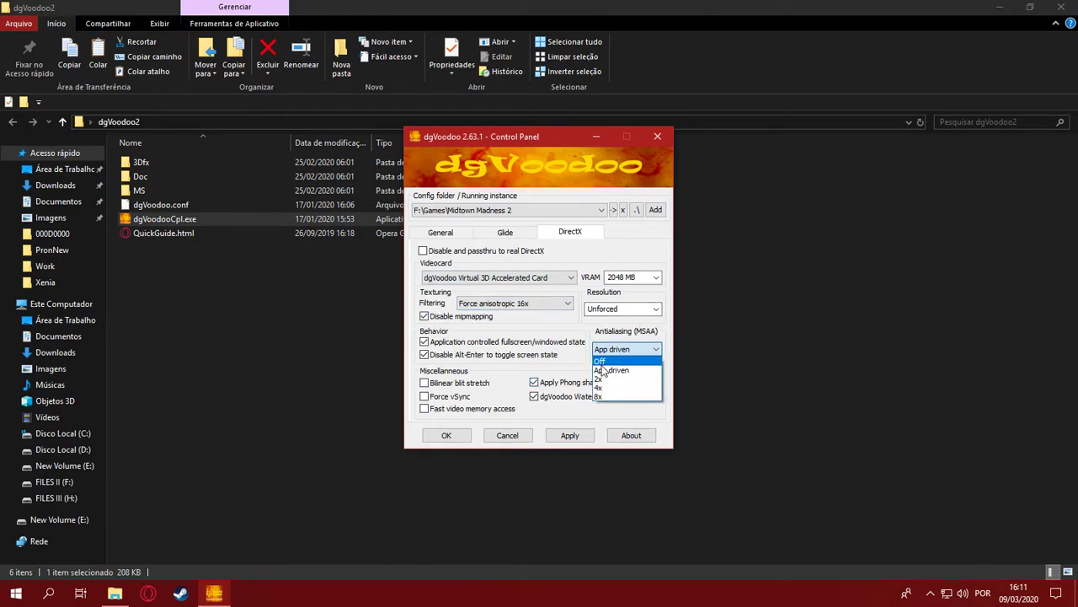
click(603, 371)
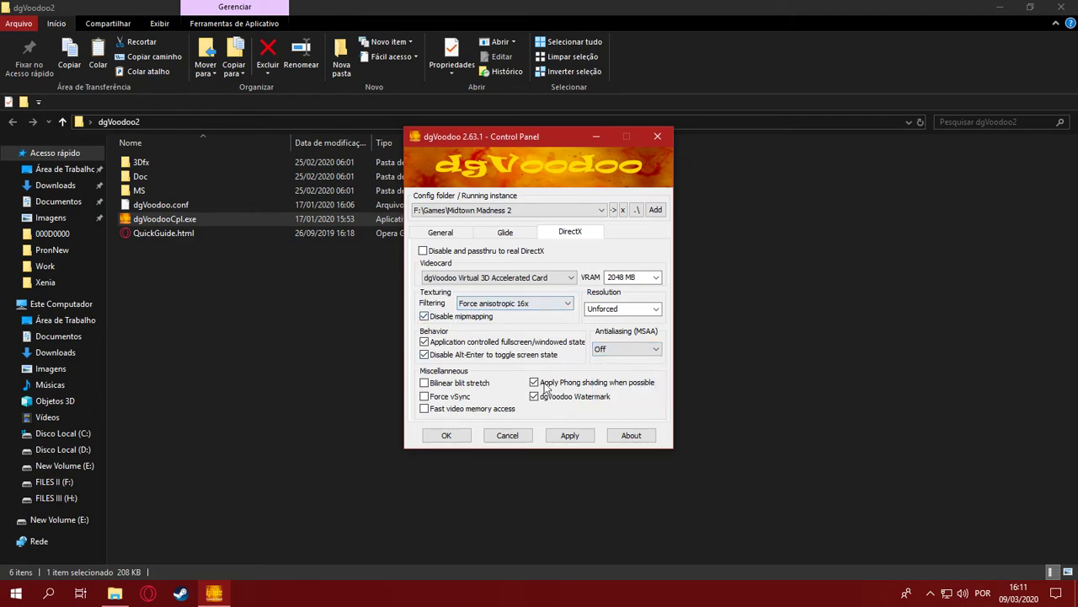
click(557, 434)
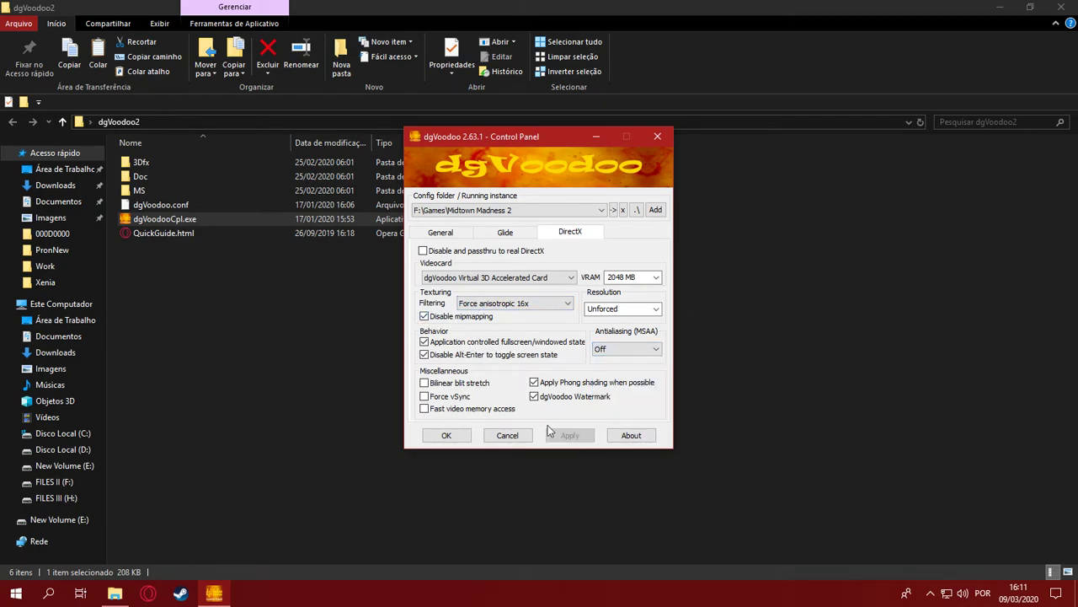
click(446, 435)
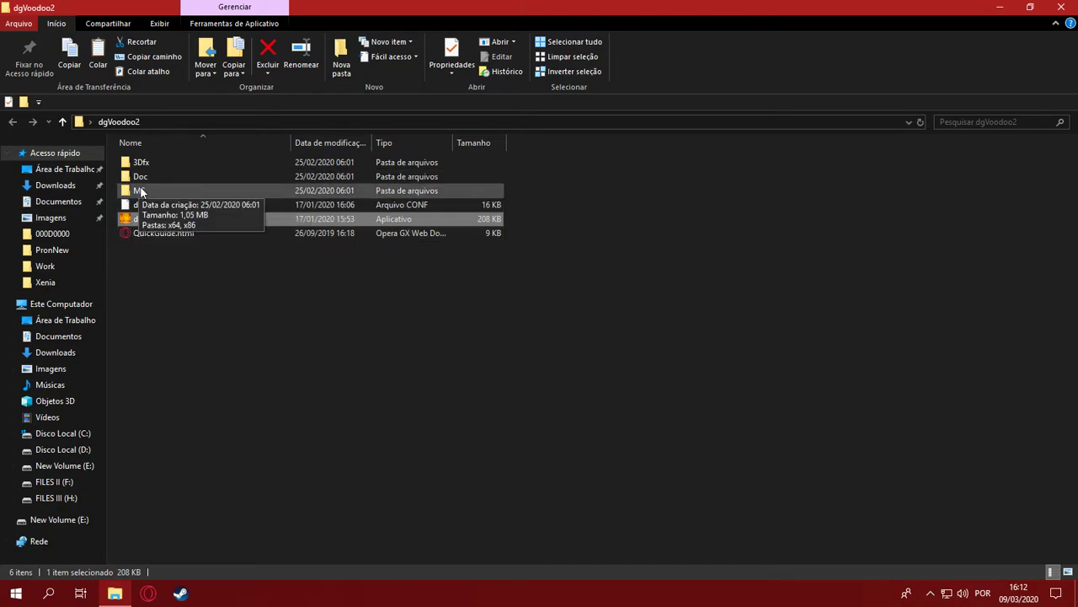
Step: Copy D3DImm.dll and DDraw.dll from the MS\x86 folder of dgVoodoo2
double_click(141, 191)
double_click(141, 179)
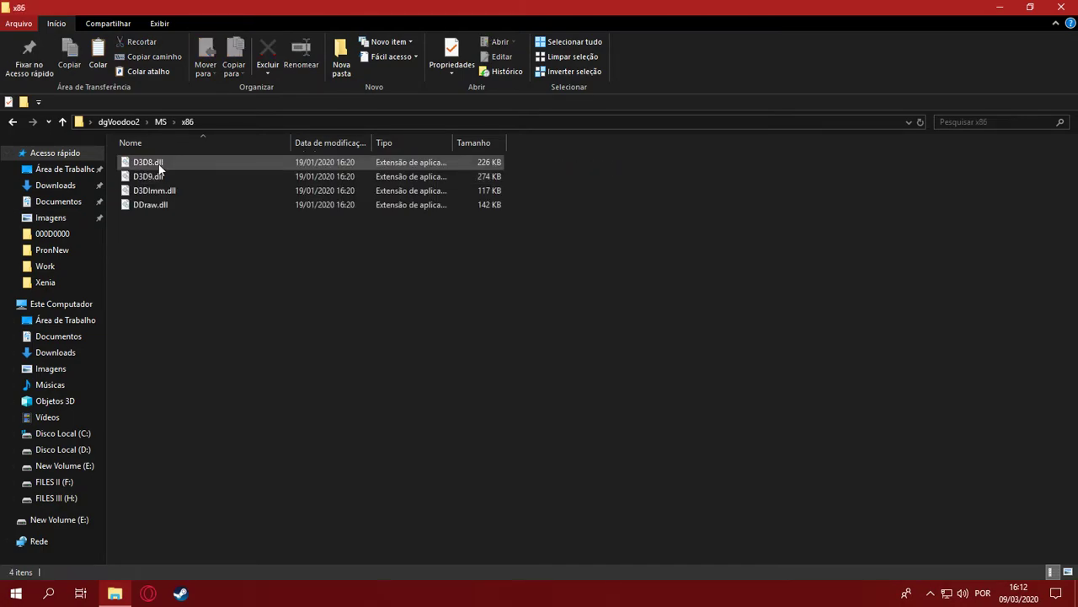
click(159, 192)
shift+click(159, 207)
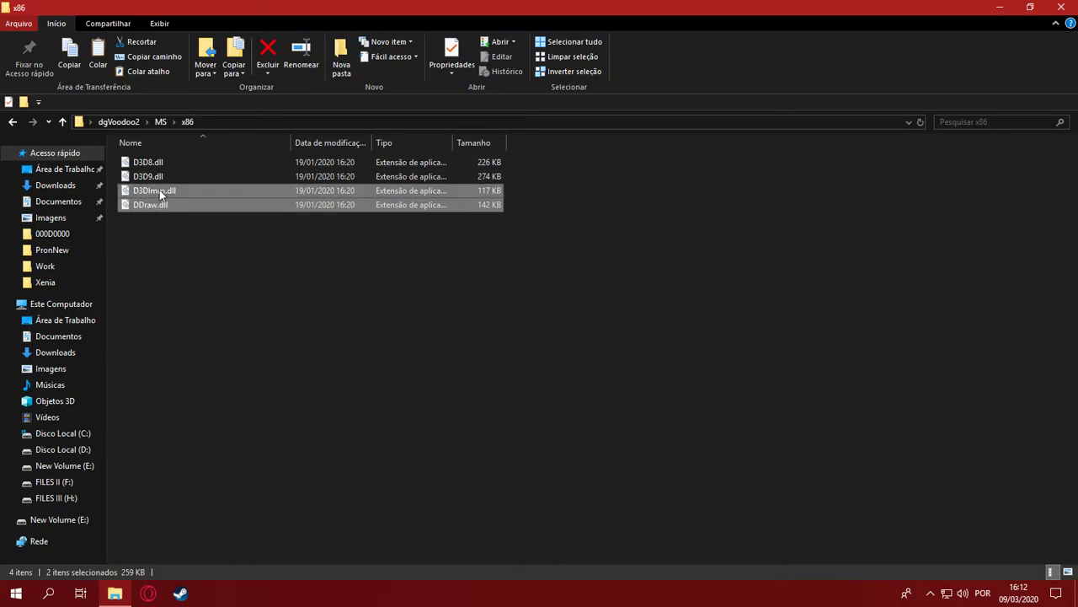
Step: Paste the two copied DLLs into the Midtown Madness 2 folder on drive F:
click(69, 483)
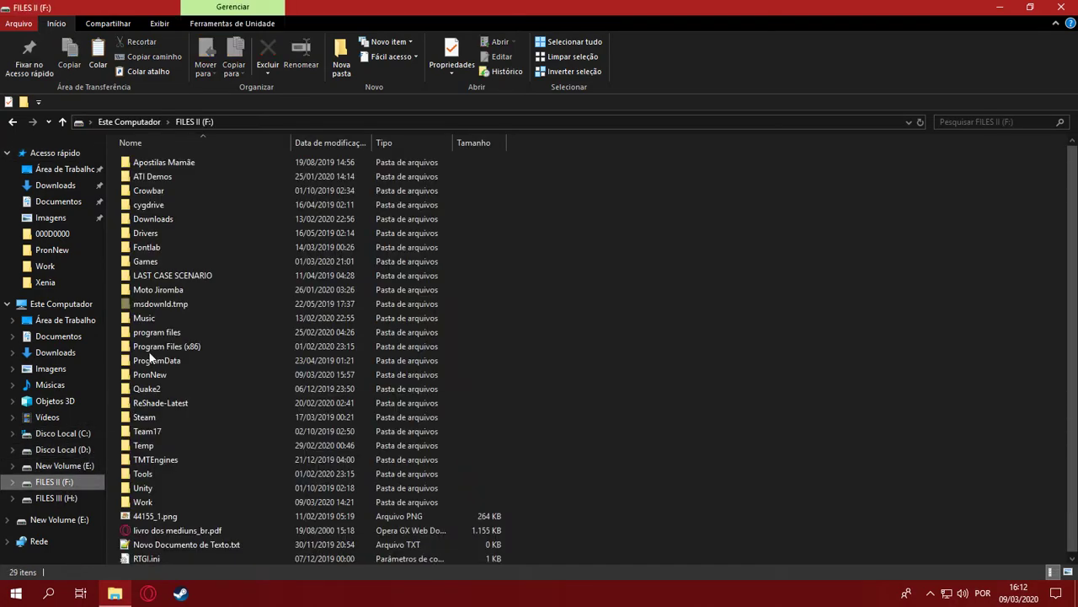
click(48, 320)
double_click(165, 206)
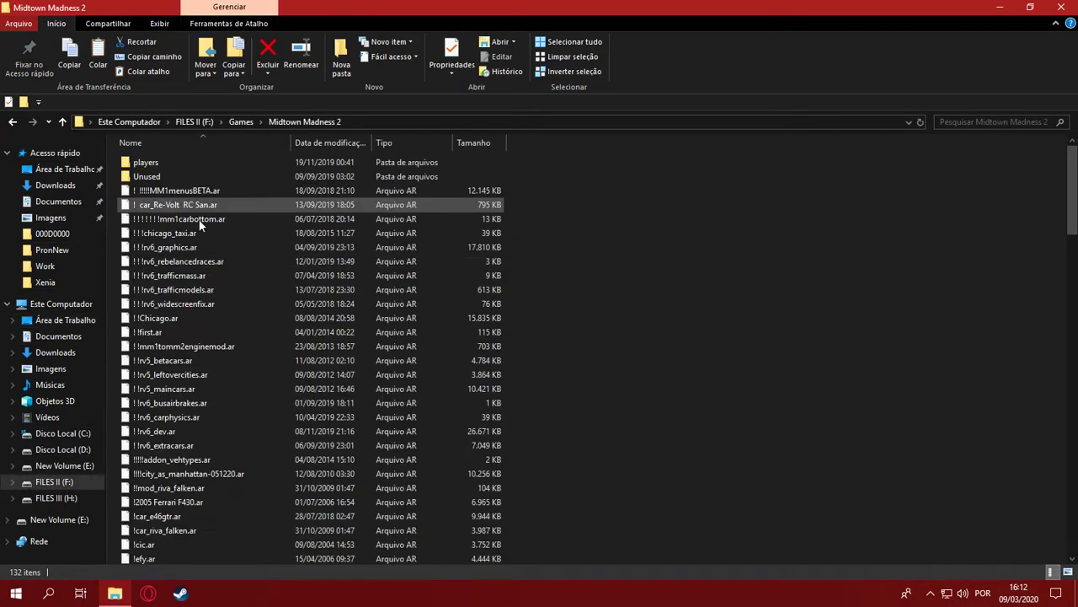
text(dd)
Step: Check the Midtown Madness 2 folder for D3DImm.dll, DDraw.dll and dgVoodoo.conf, and close the window
scroll(506, 388, down, 3)
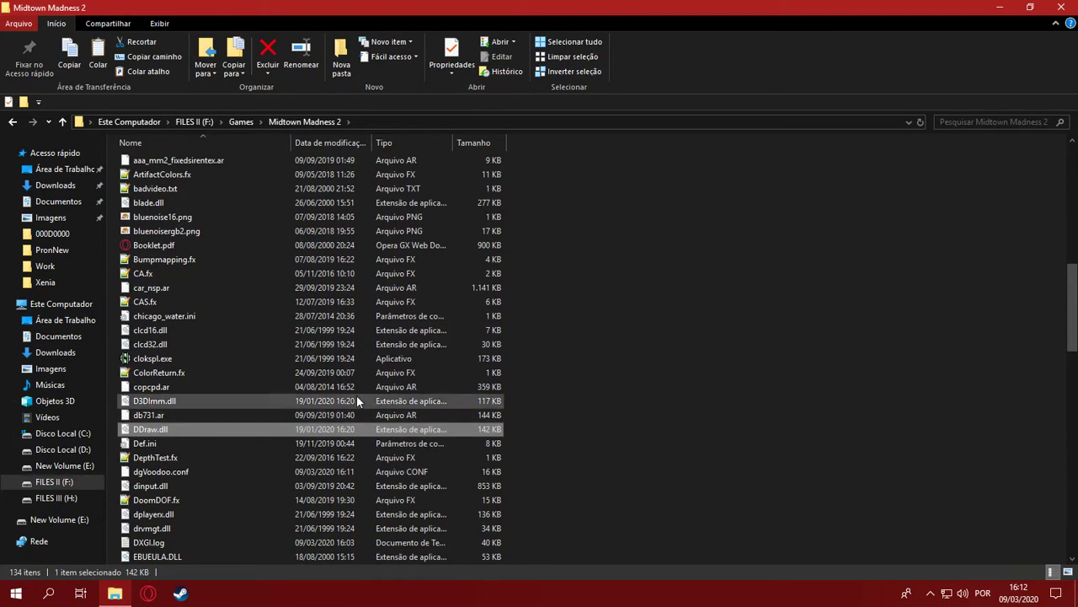
scroll(185, 378, down, 1)
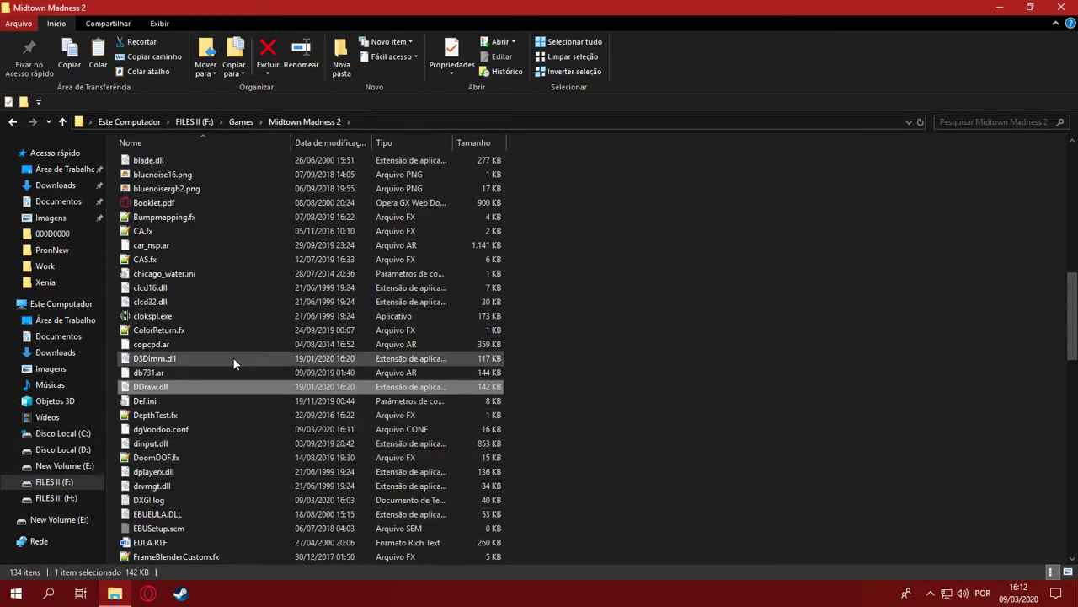
scroll(151, 390, down, 3)
scroll(194, 338, up, 2)
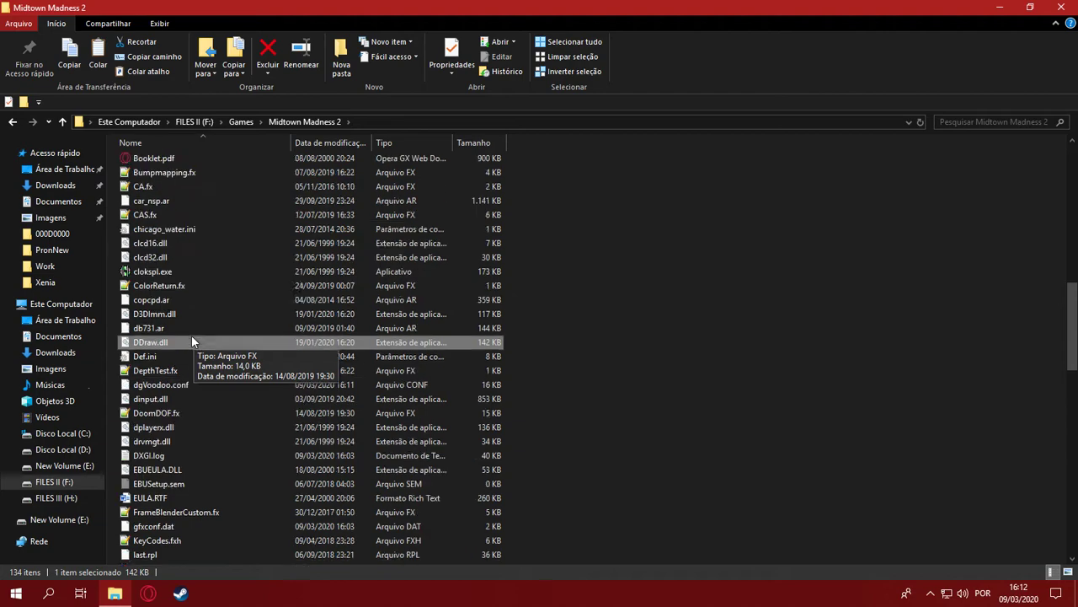
scroll(199, 396, down, 1)
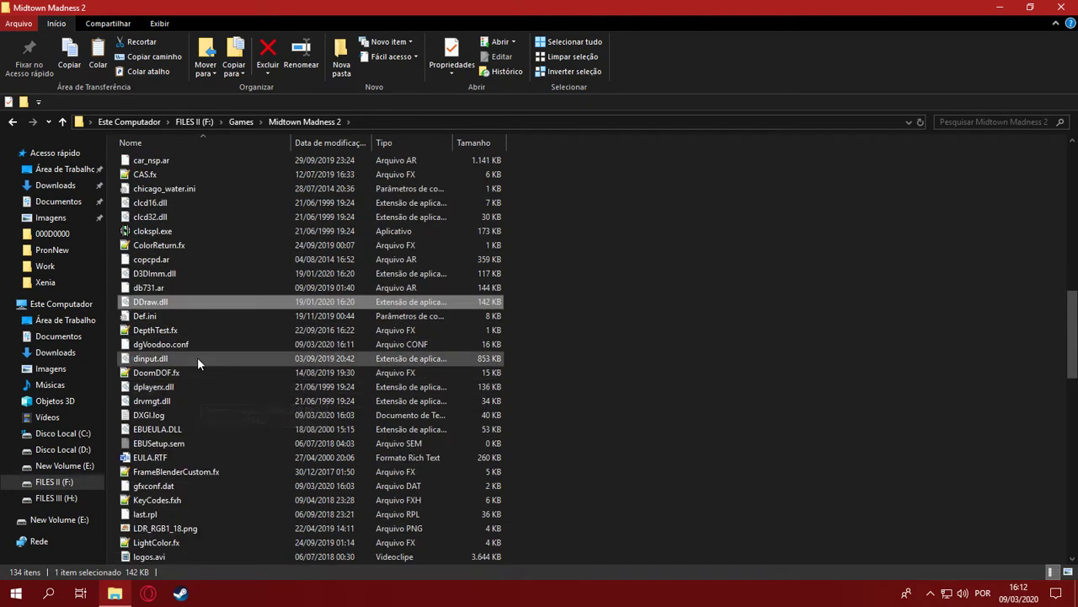
scroll(198, 356, down, 1)
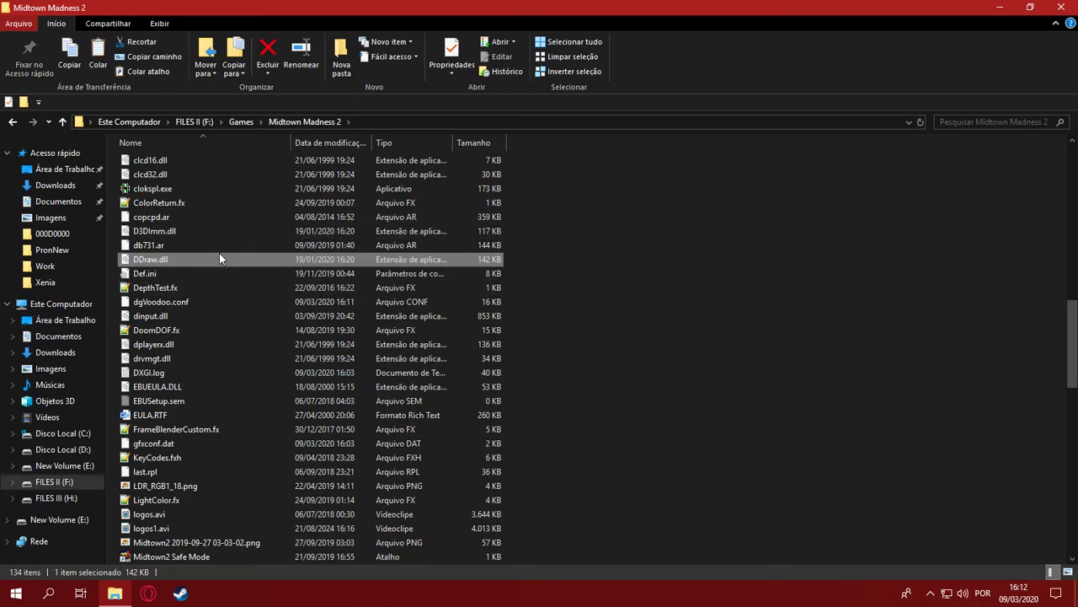
click(52, 327)
click(1054, 11)
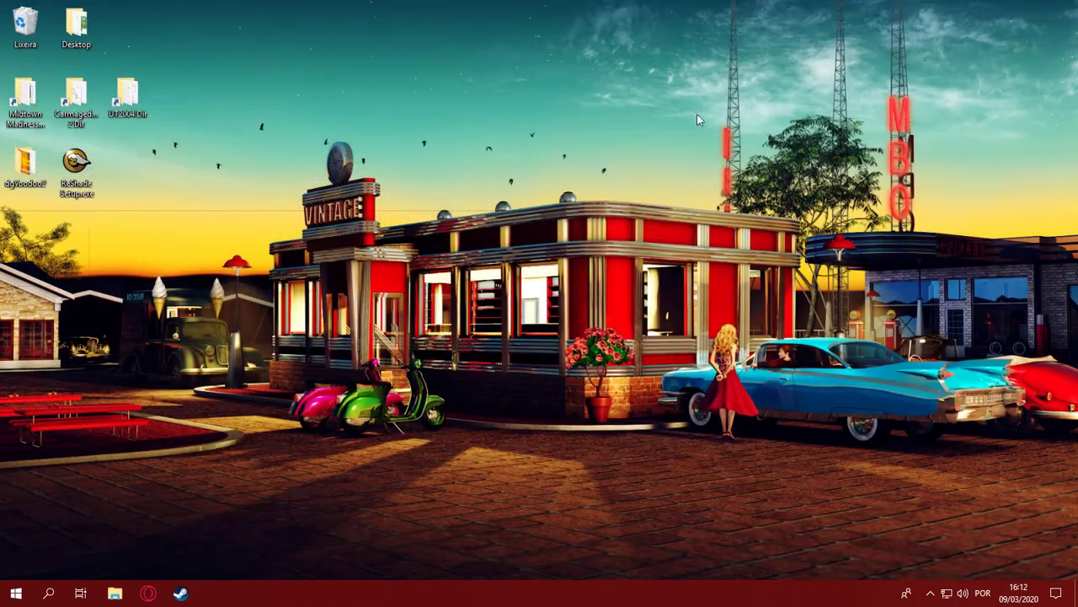
Step: Extract the ReShade files to the desktop with ReShade Setup.exe and permanently delete all of them except ReShade32.dll
double_click(88, 192)
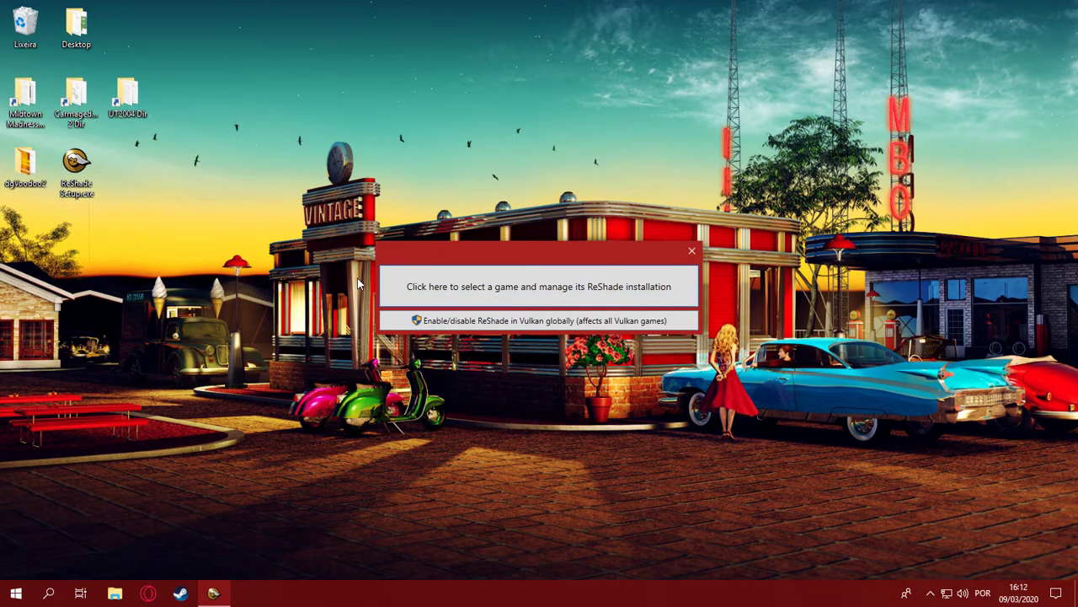
click(414, 279)
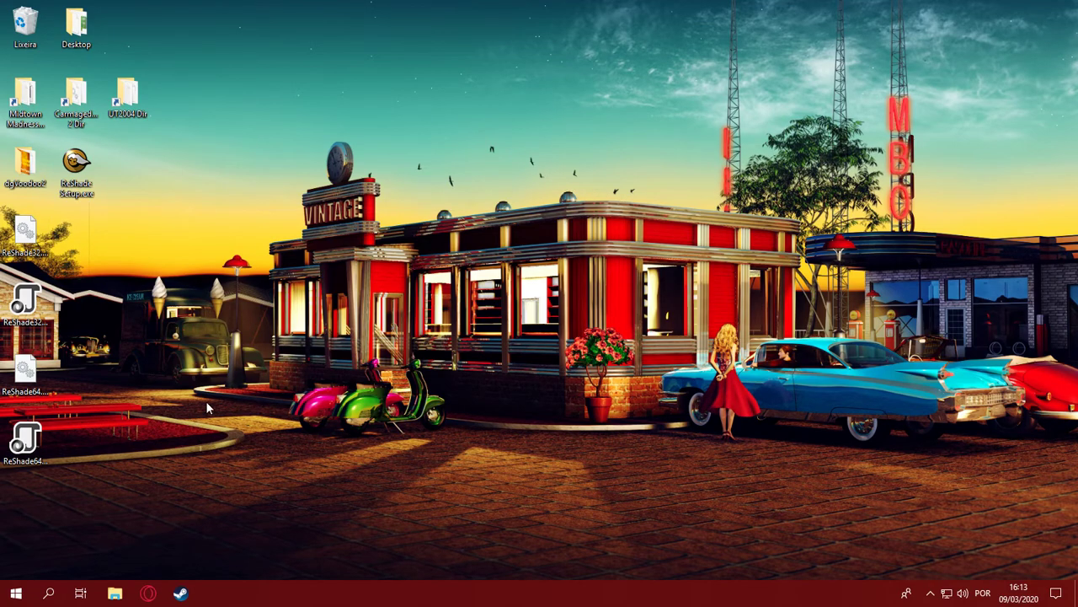
drag(123, 489, 6, 297)
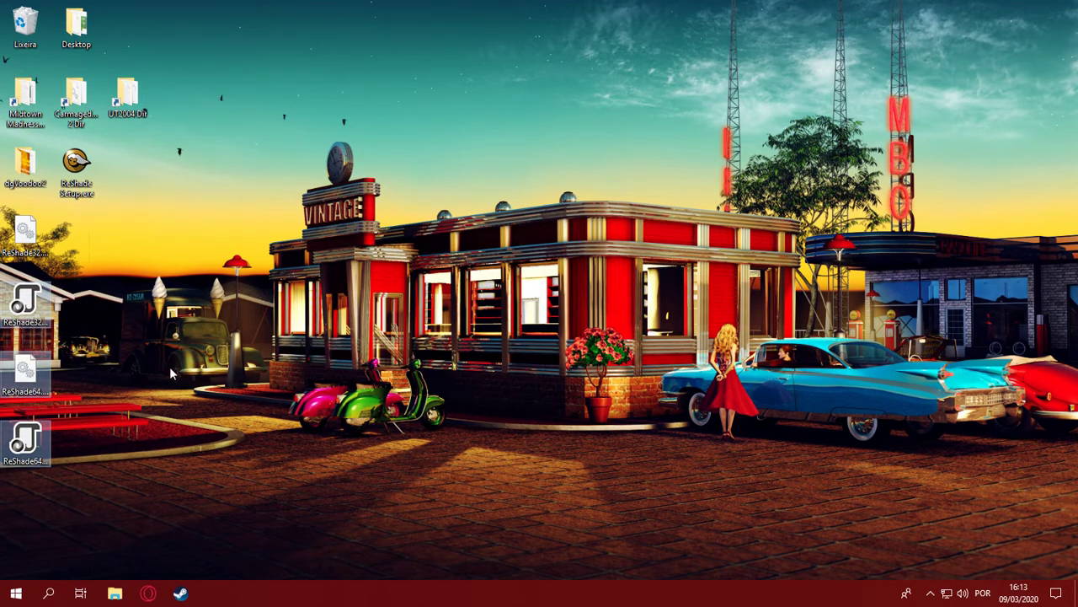
key(shift+Delete)
key(Return)
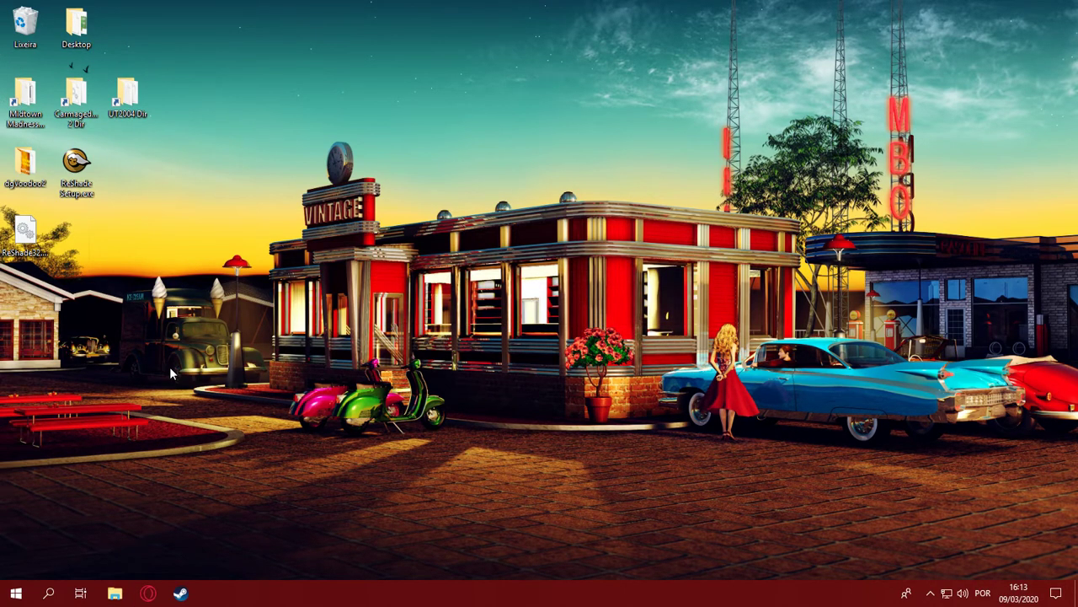
Step: Move ReShade32.dll from the desktop into the Midtown Madness 2 folder
click(26, 232)
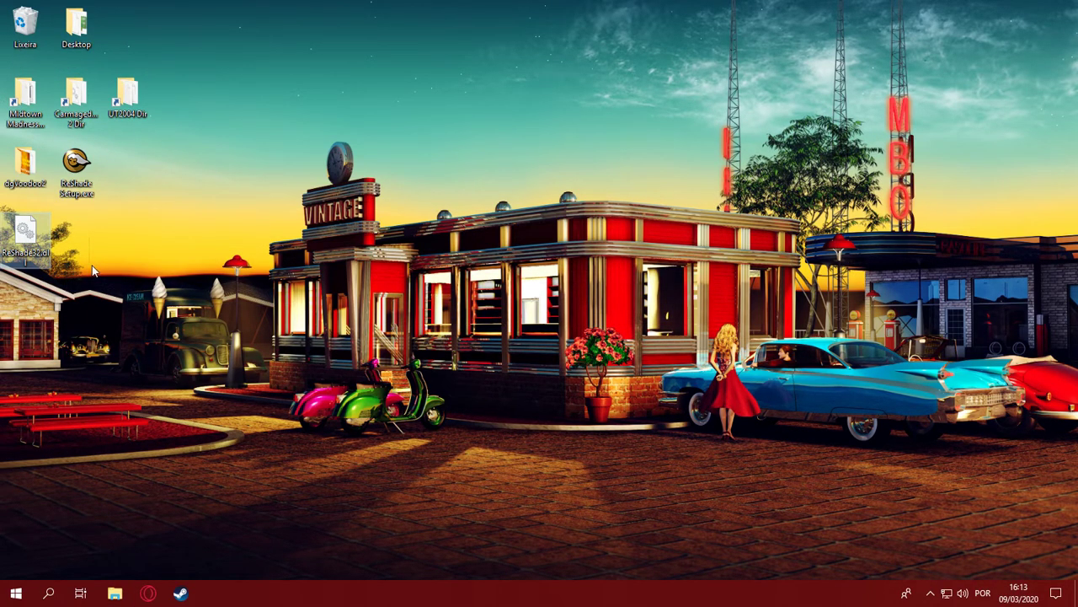
key(ctrl+x)
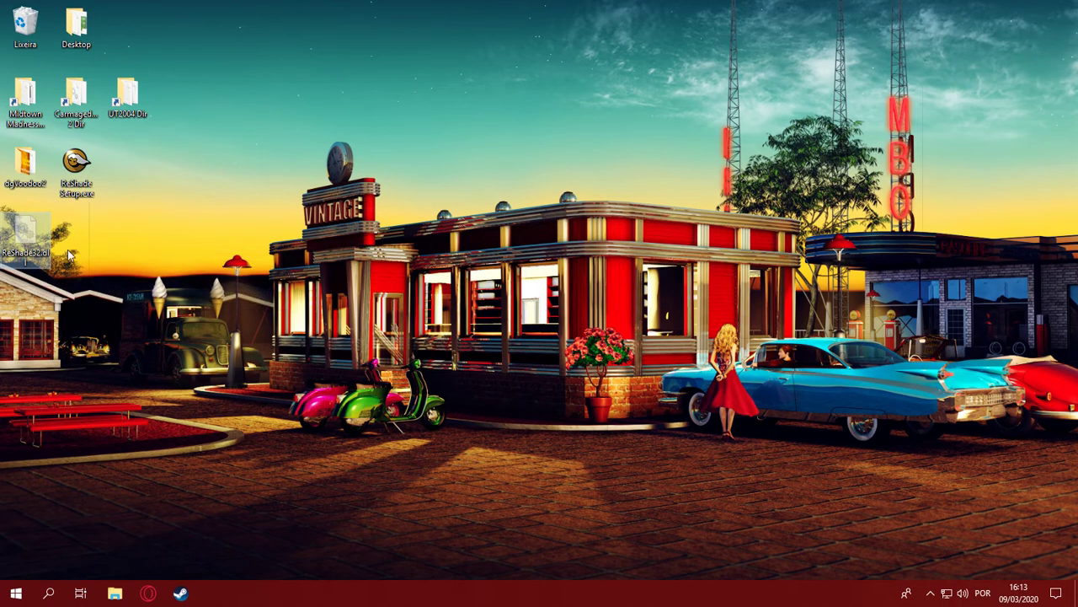
double_click(25, 97)
key(ctrl+v)
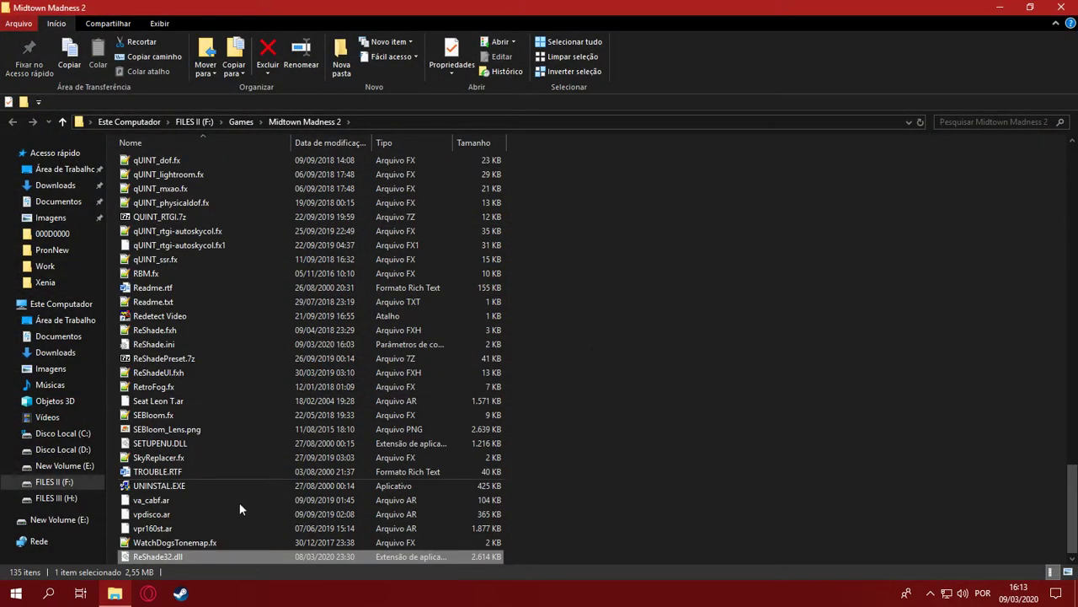
Step: Rename ReShade32.dll in the Midtown Madness 2 folder as dxgi.dll
key(F2)
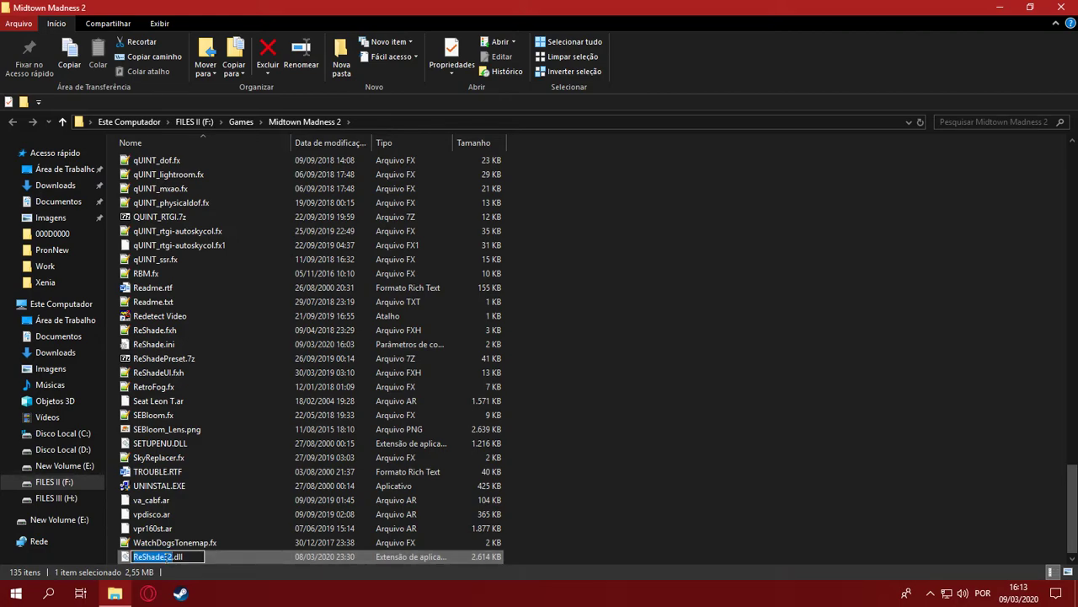
text(dxgi)
key(Return)
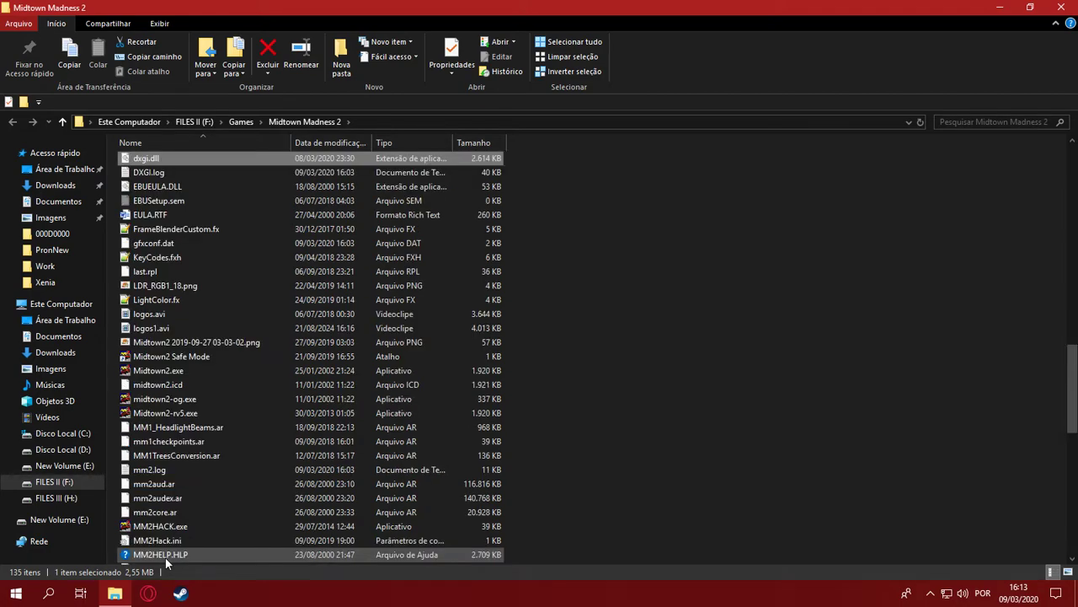
scroll(271, 295, up, 1)
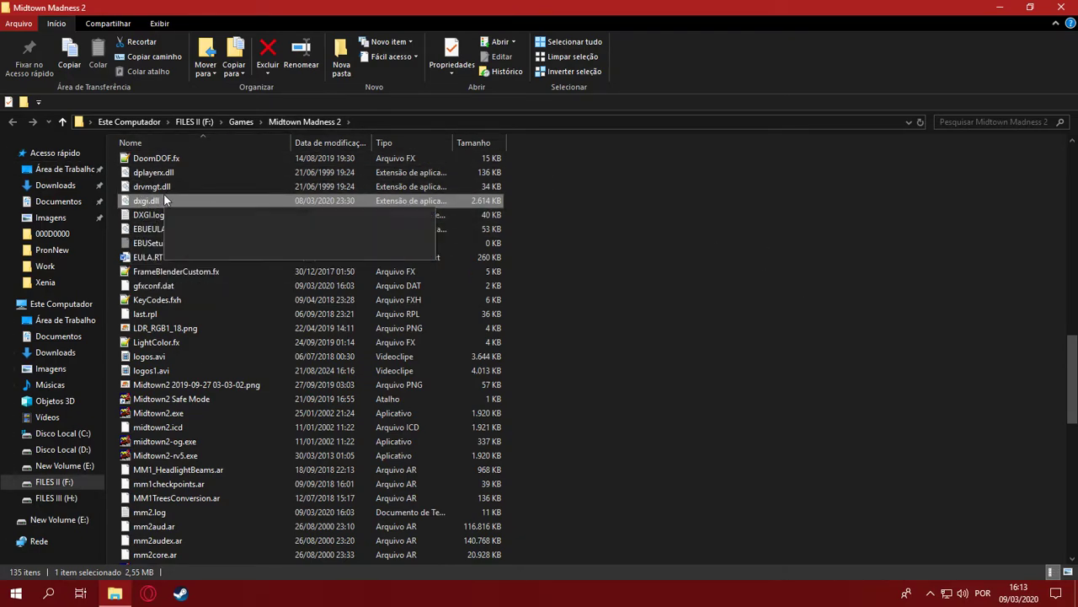
Step: Run Midtown2.exe, look through the pages of the ReShade overlay in the game's main menu, and close the overlay
double_click(174, 416)
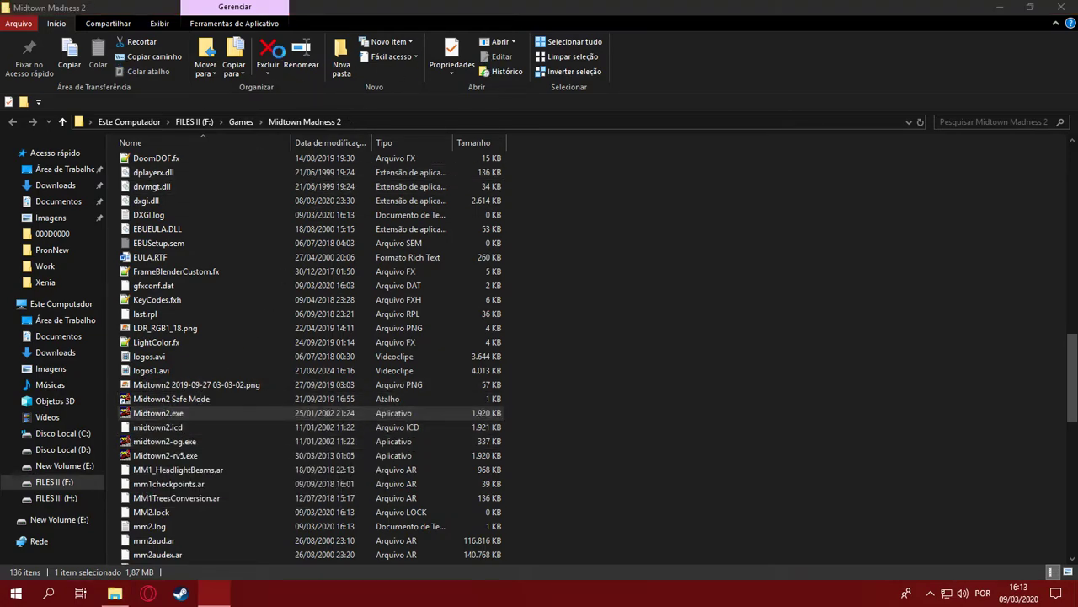
scroll(854, 488, up, 15)
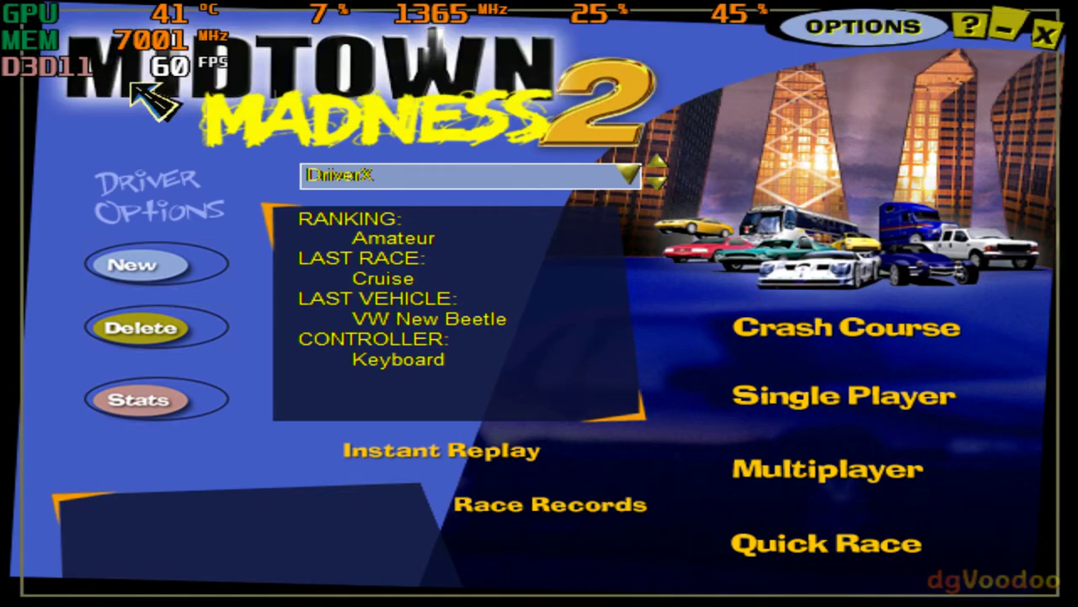
key(Home)
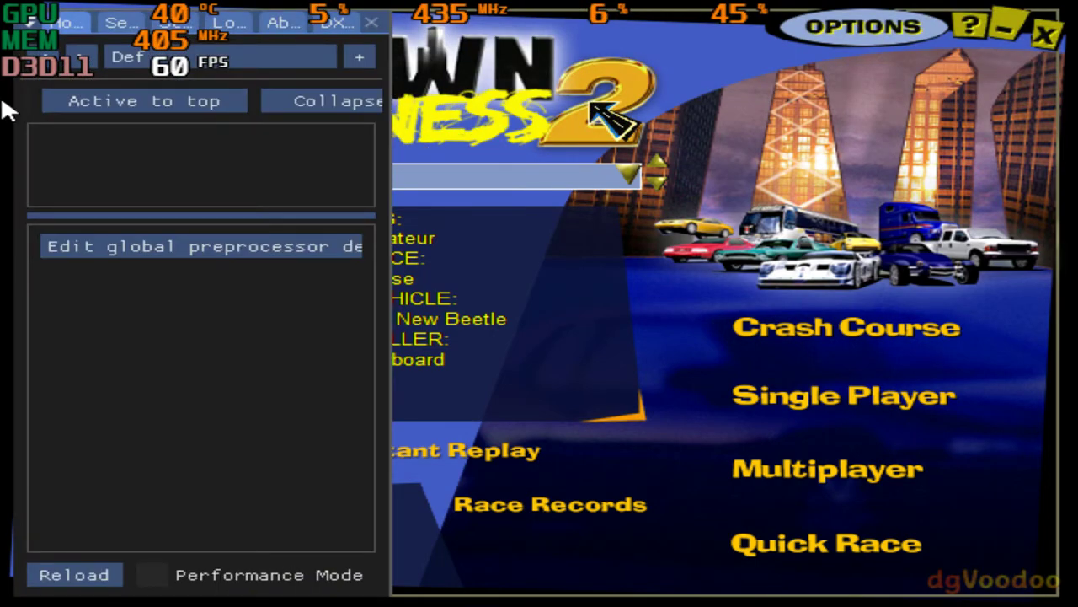
click(118, 23)
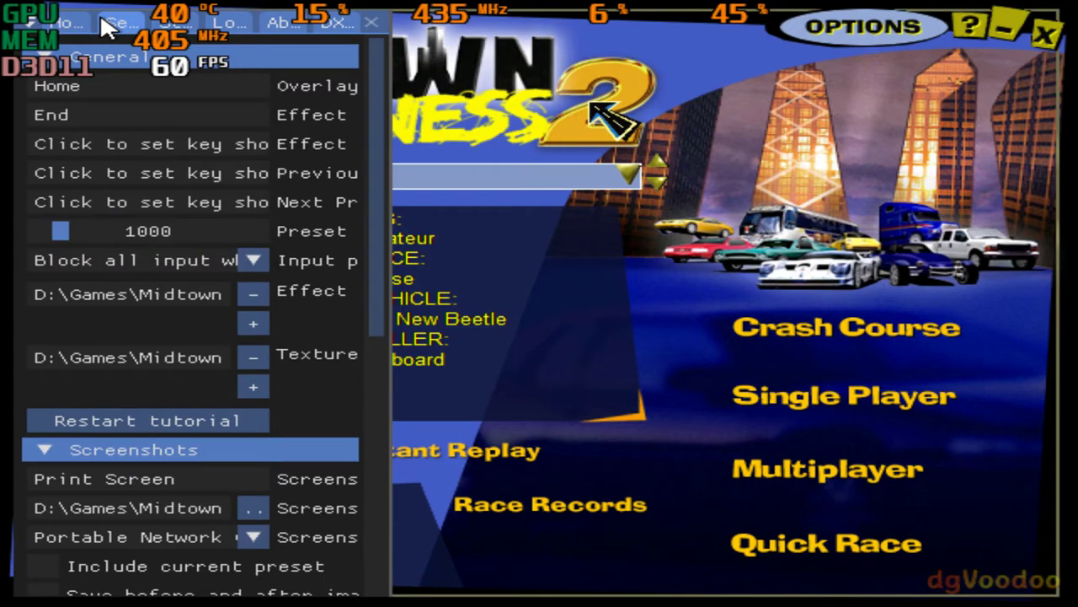
click(236, 23)
click(186, 23)
click(304, 26)
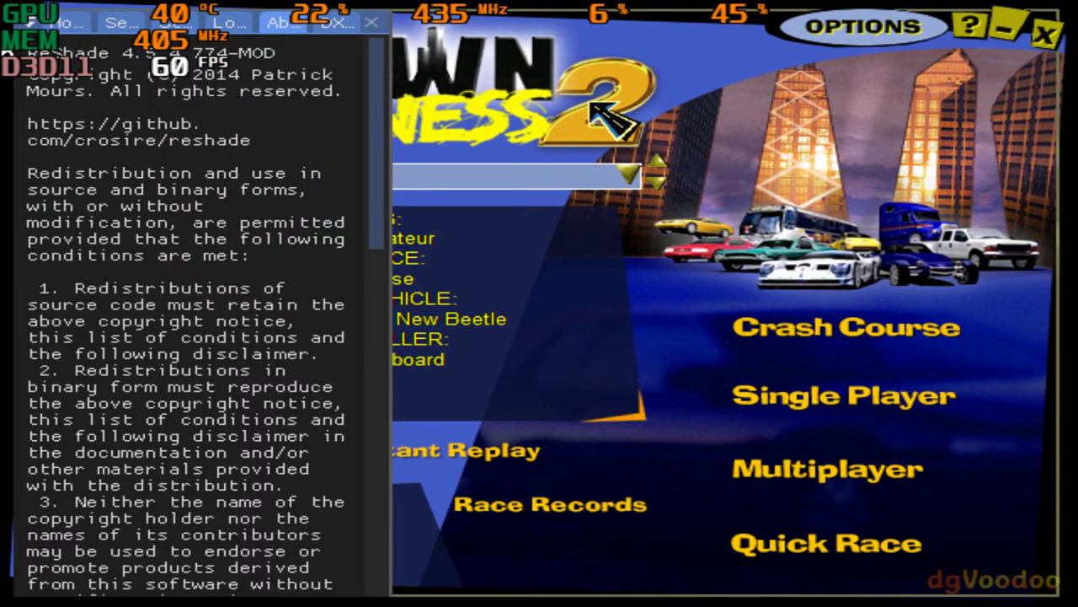
click(64, 25)
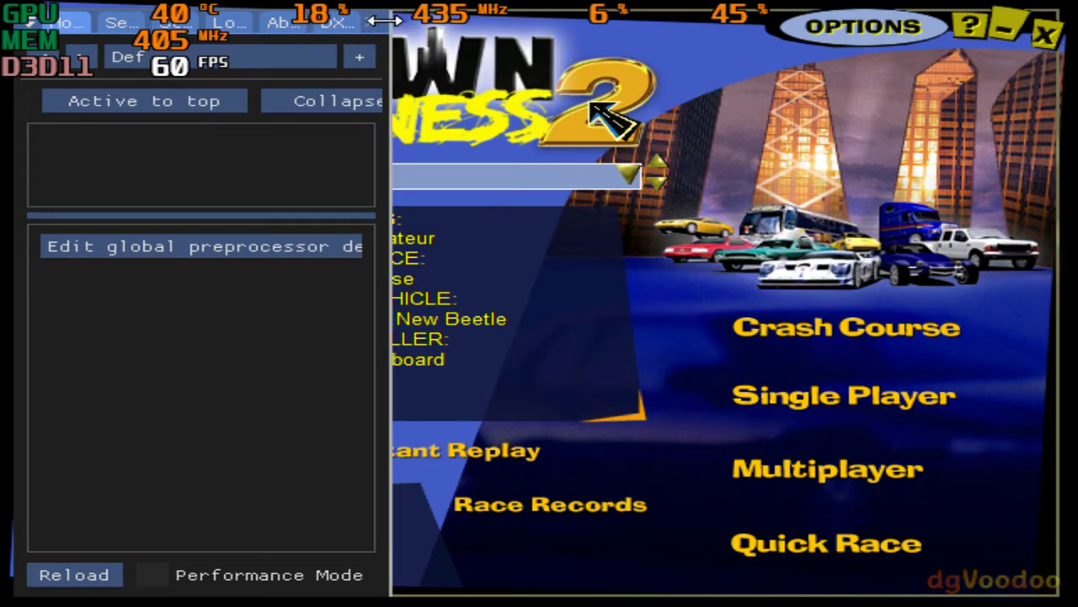
key(Home)
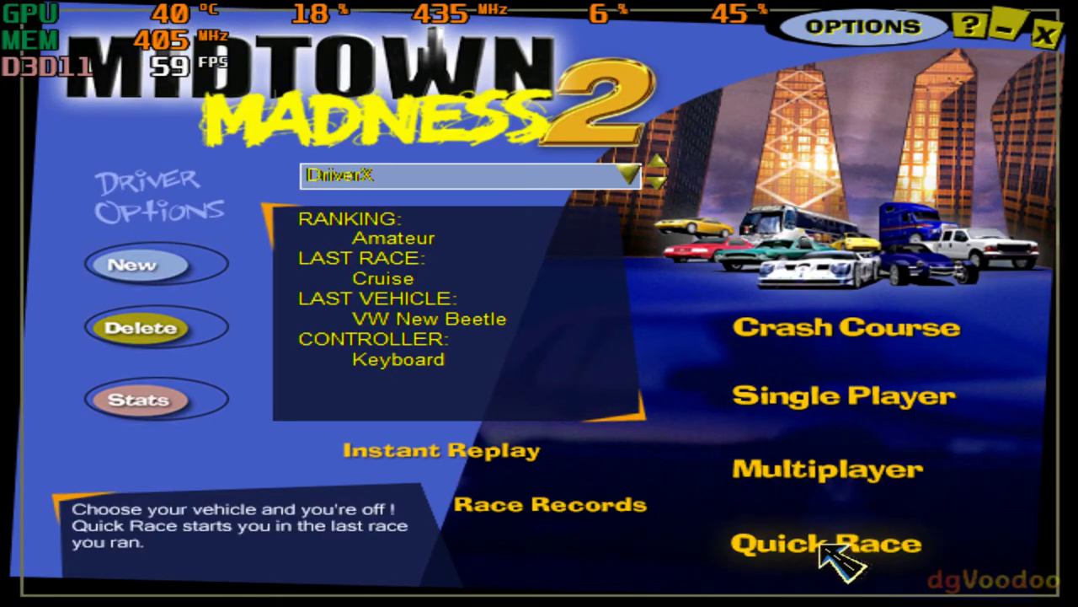
Step: Quit Midtown Madness 2 and close its game folder window
click(1045, 34)
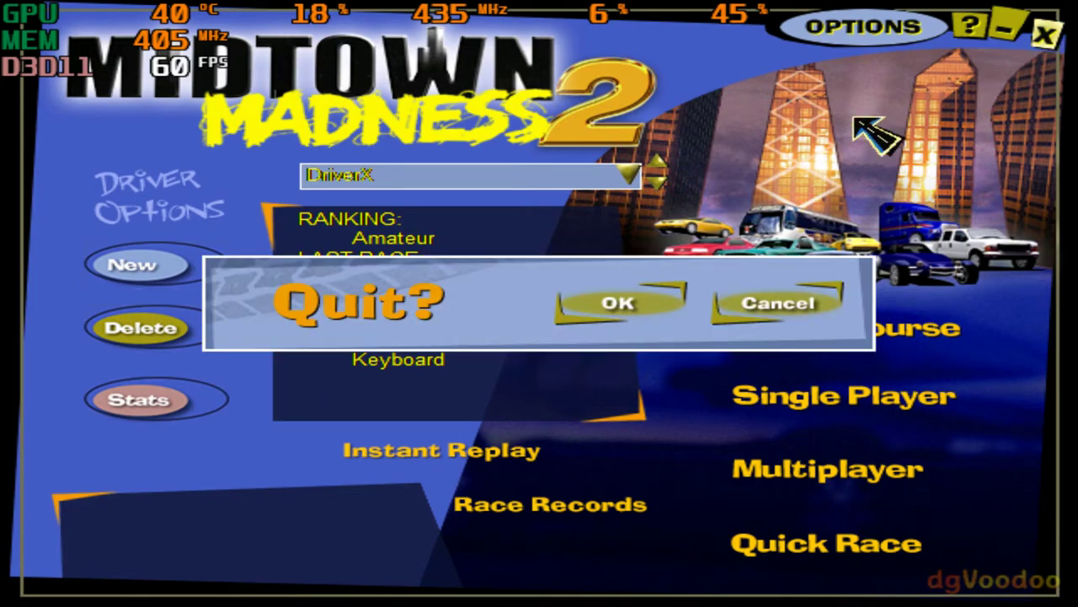
click(631, 310)
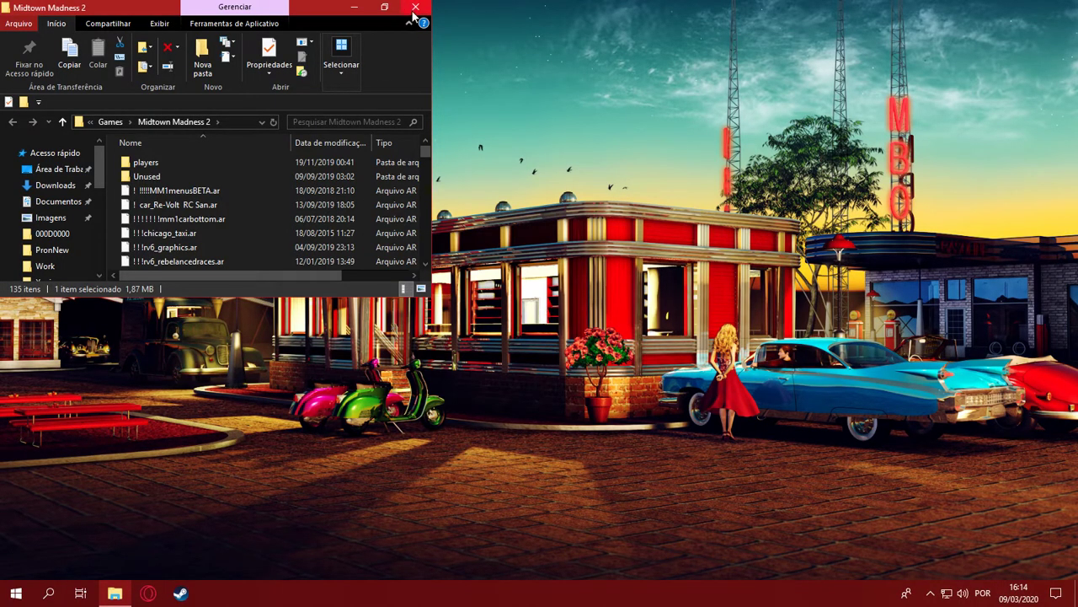
click(415, 9)
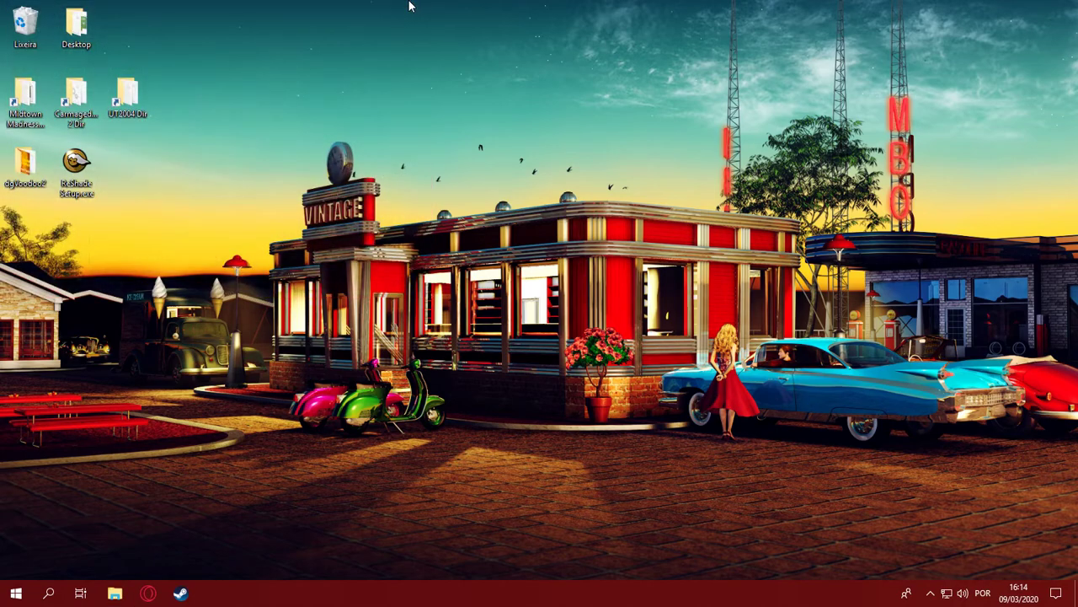
Step: Open the dgVoodoo2 folder from the desktop and launch dgVoodooCpl.exe
click(74, 121)
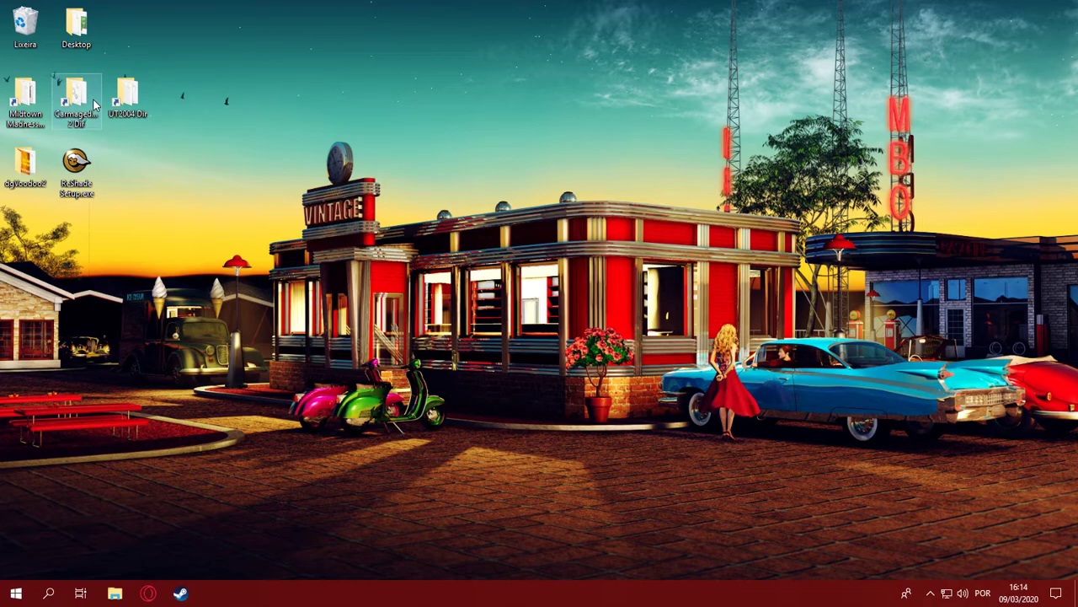
double_click(33, 167)
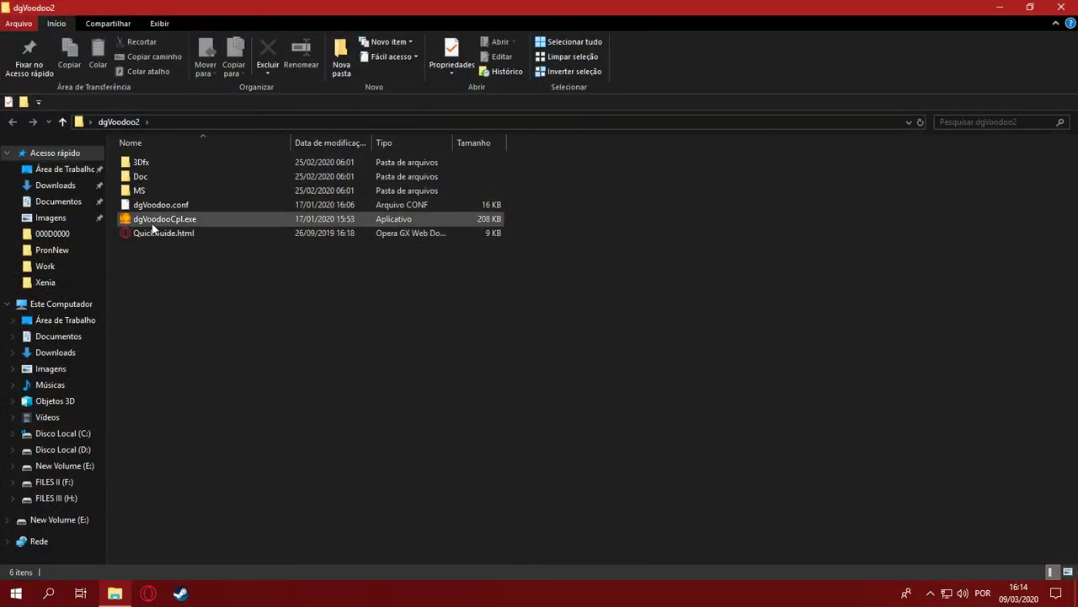
click(153, 221)
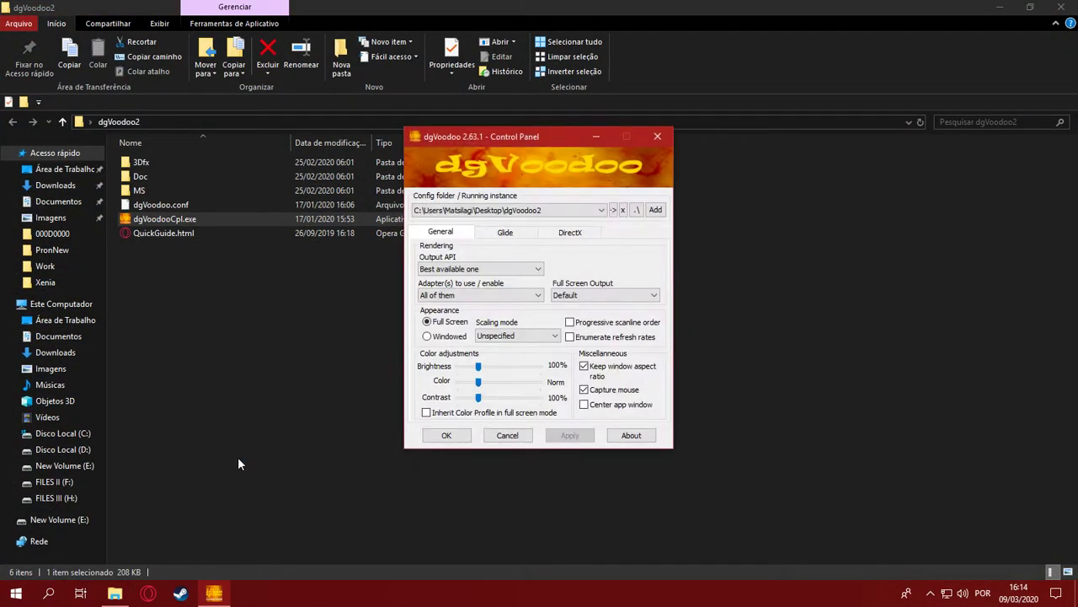
Step: Add F:\Games\Carmageddon 2 Beta as the dgVoodoo config folder
click(561, 209)
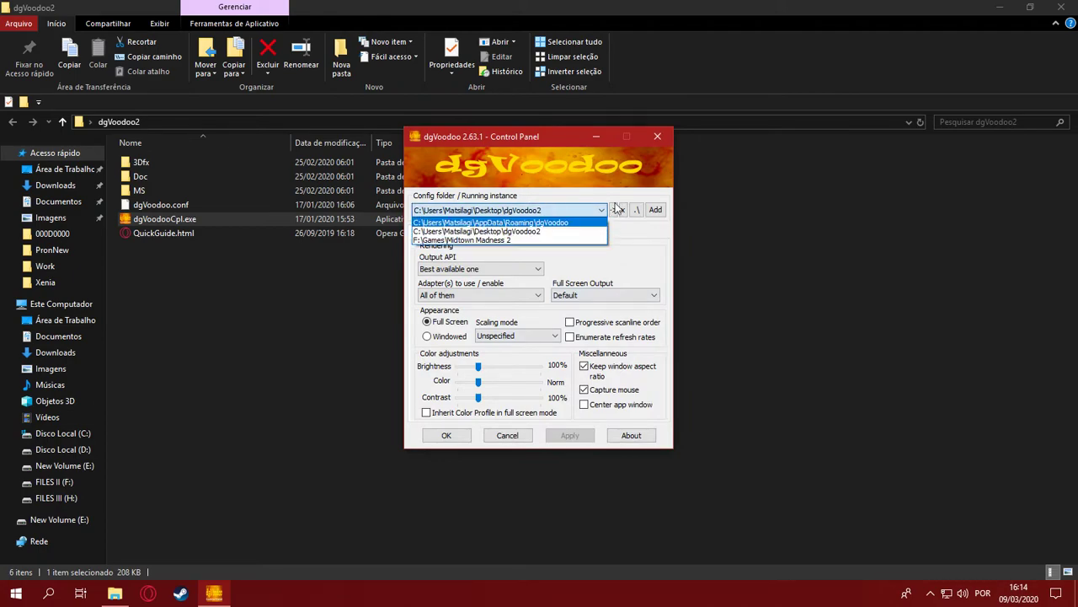
click(539, 222)
click(656, 210)
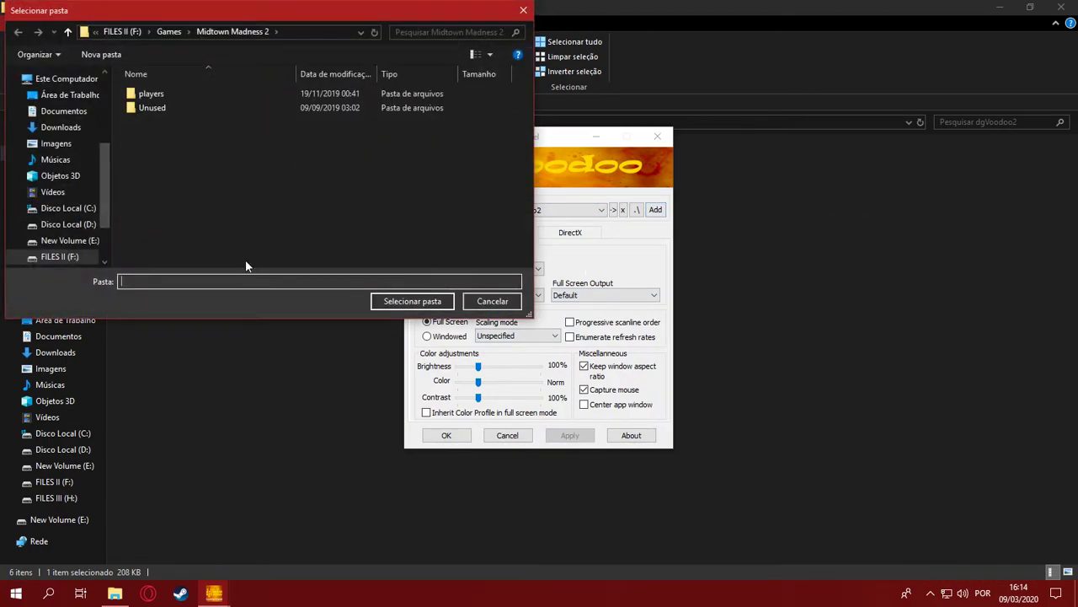
click(61, 256)
double_click(166, 192)
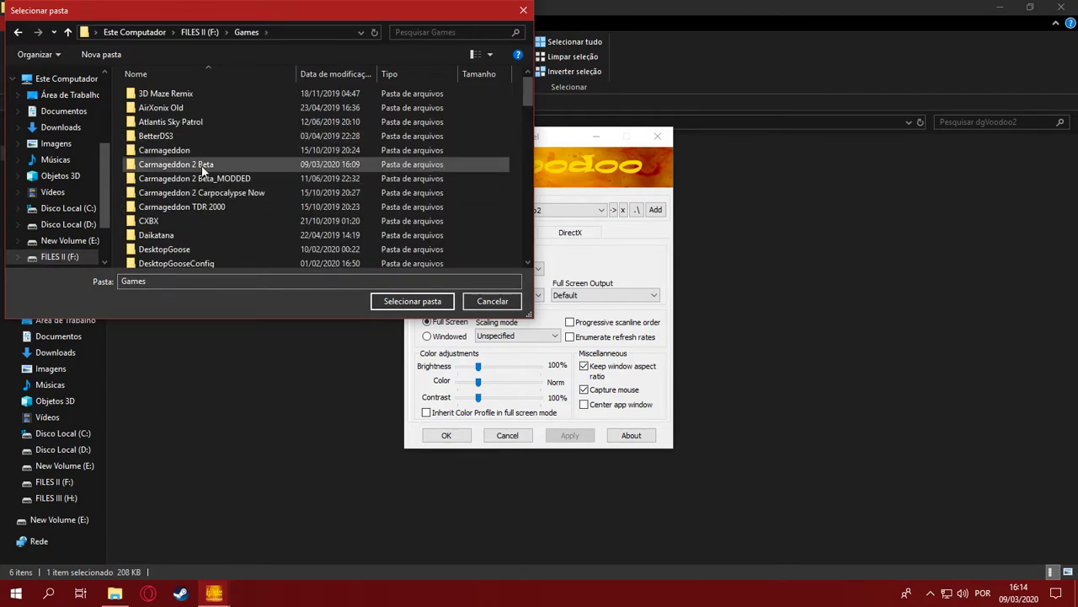
double_click(202, 165)
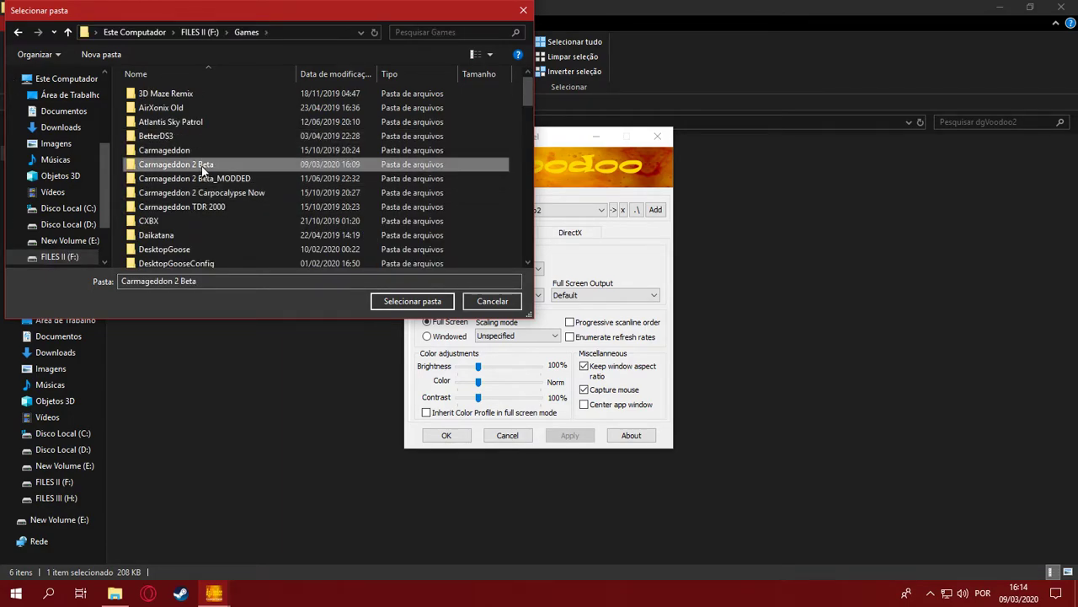
click(426, 301)
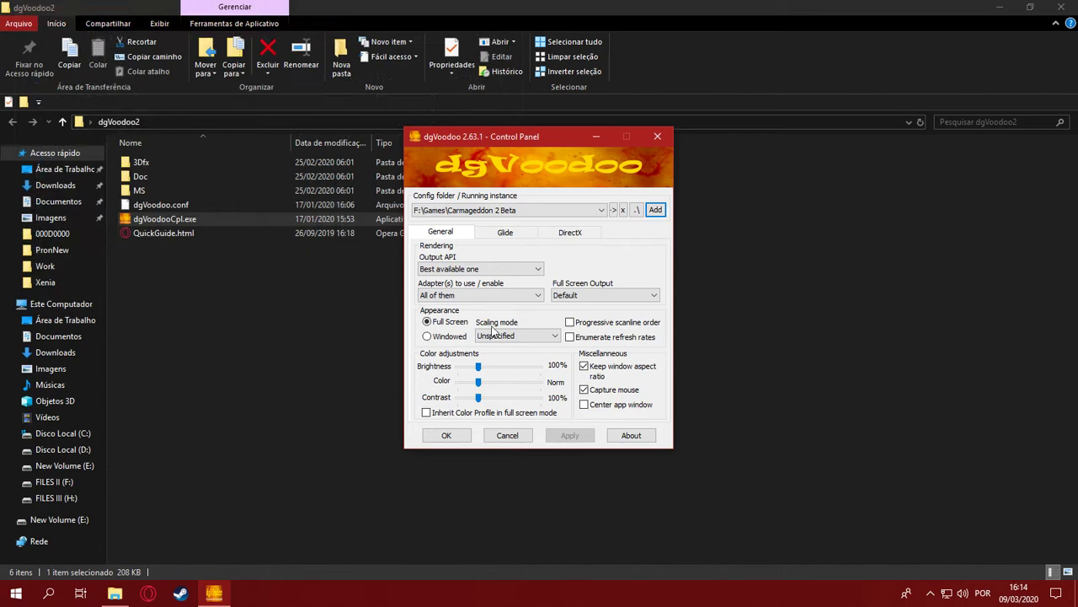
Step: Try Other greater as the Glide 3Dfx card with its onboard RAM options, and set the card back to Voodoo 2
click(514, 233)
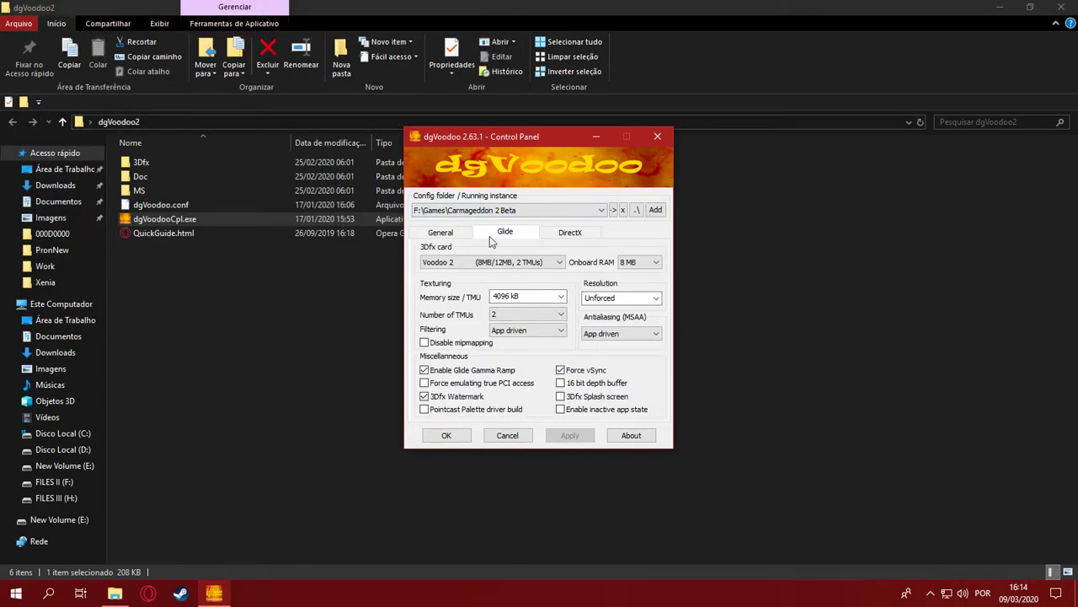
click(532, 263)
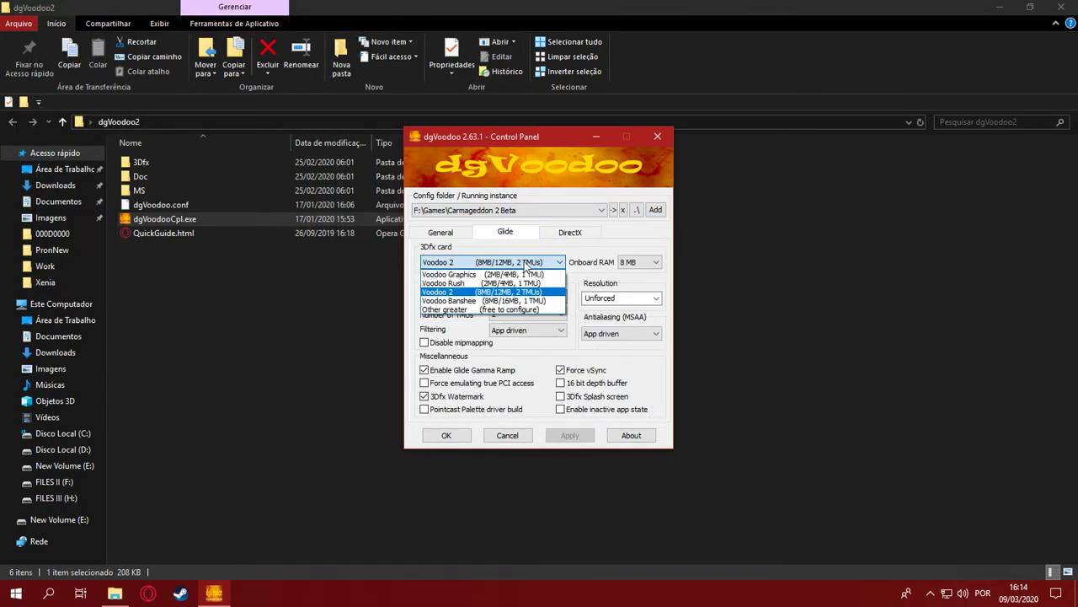
click(452, 309)
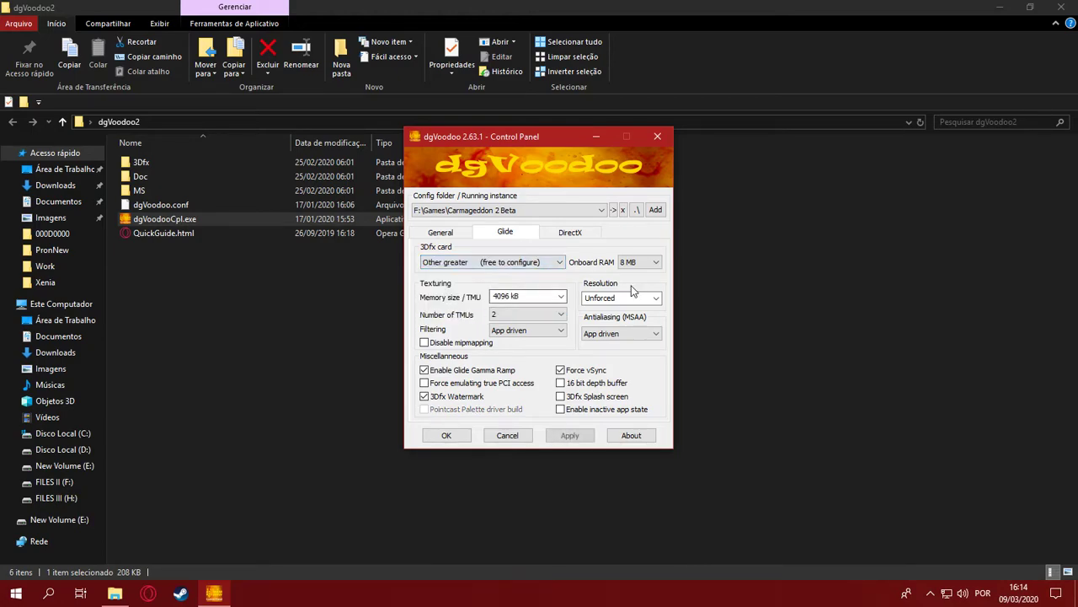
click(655, 264)
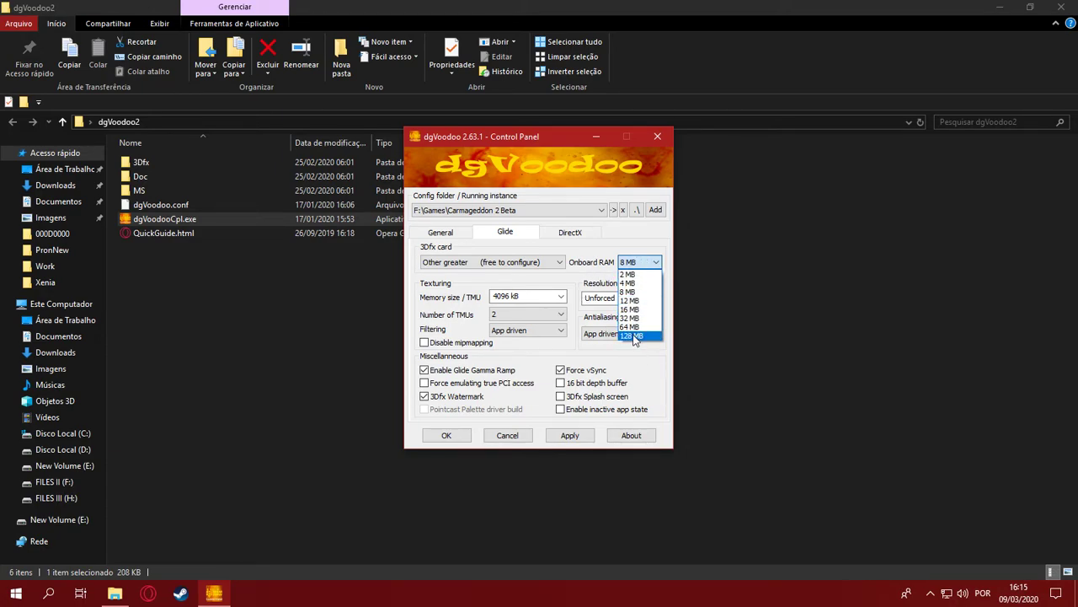
click(568, 274)
click(639, 262)
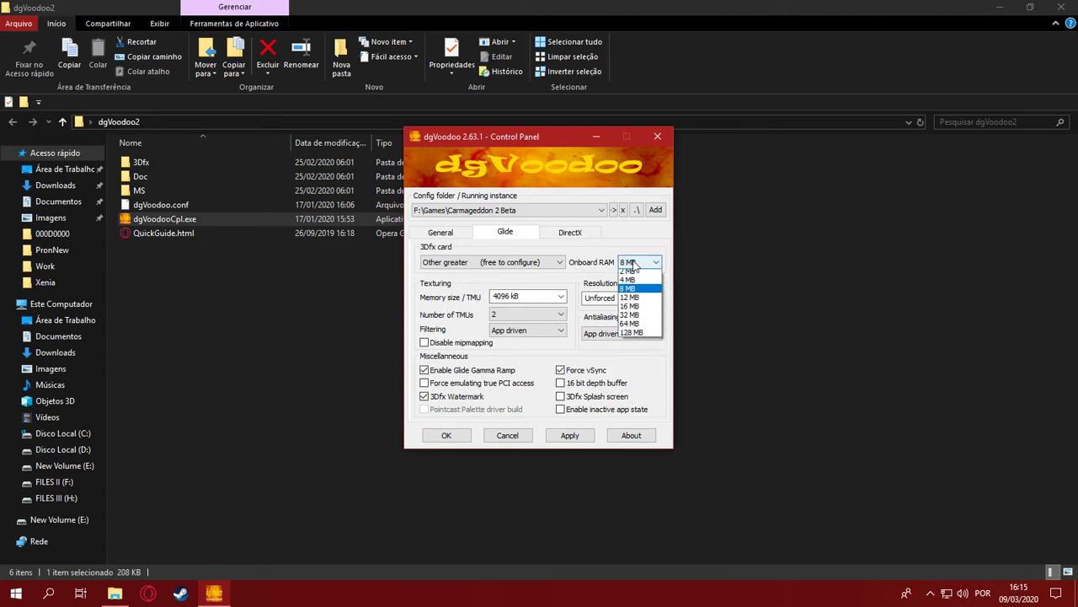
click(590, 270)
click(531, 268)
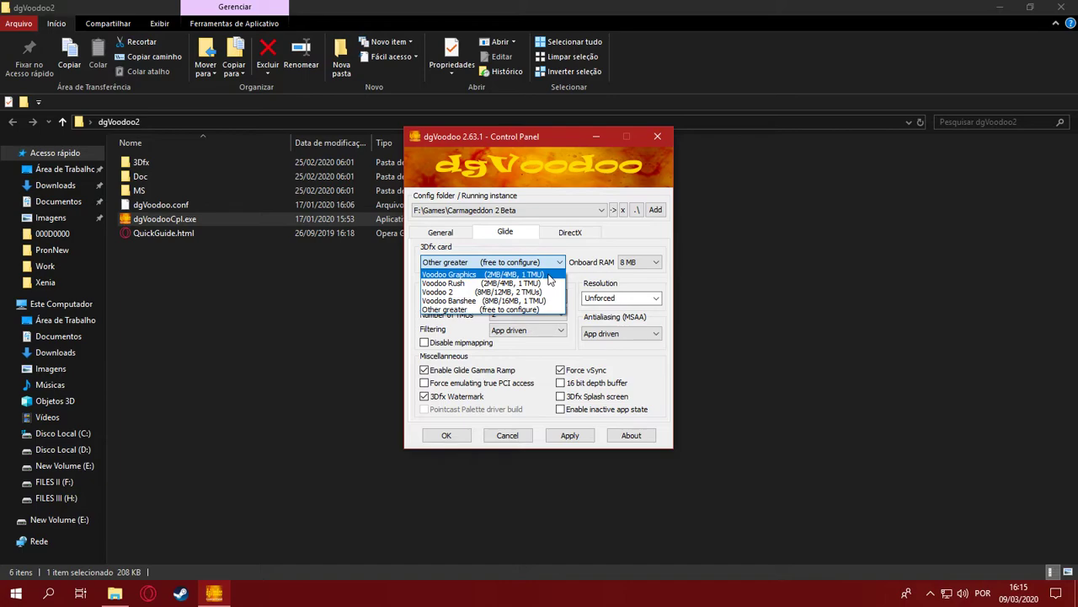
click(519, 291)
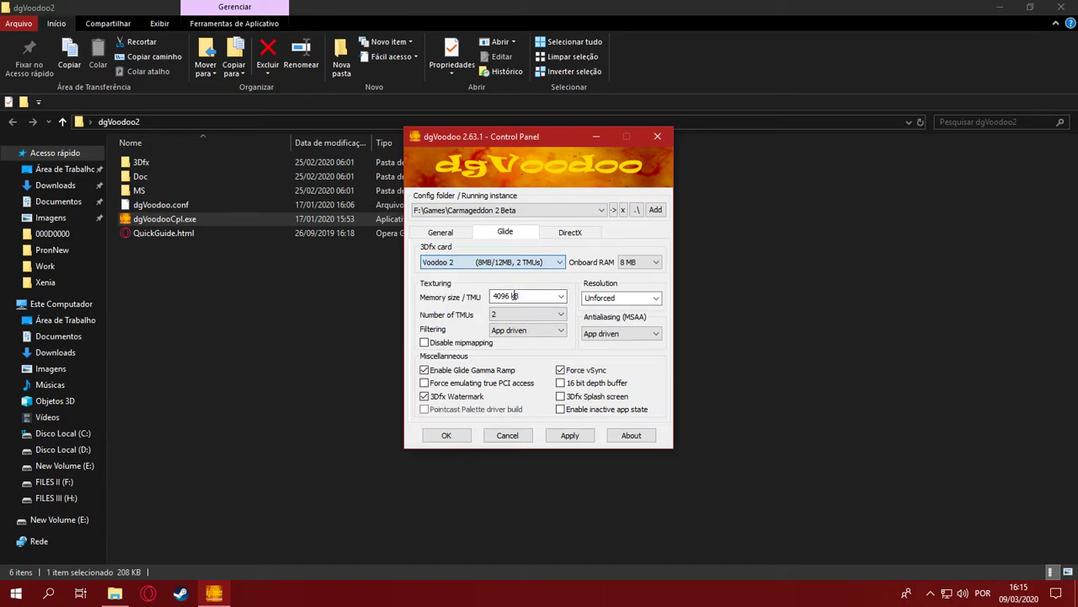
Step: Set the Voodoo 2 card's onboard RAM to 12 MB and review the Memory size / TMU and Number of TMUs options
click(634, 263)
click(638, 289)
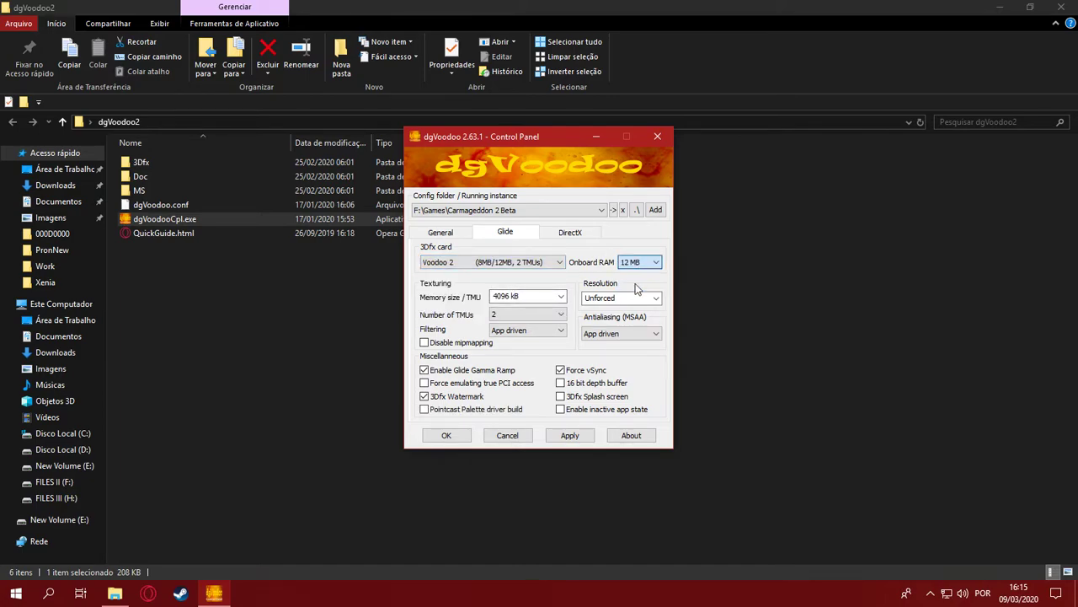
click(562, 299)
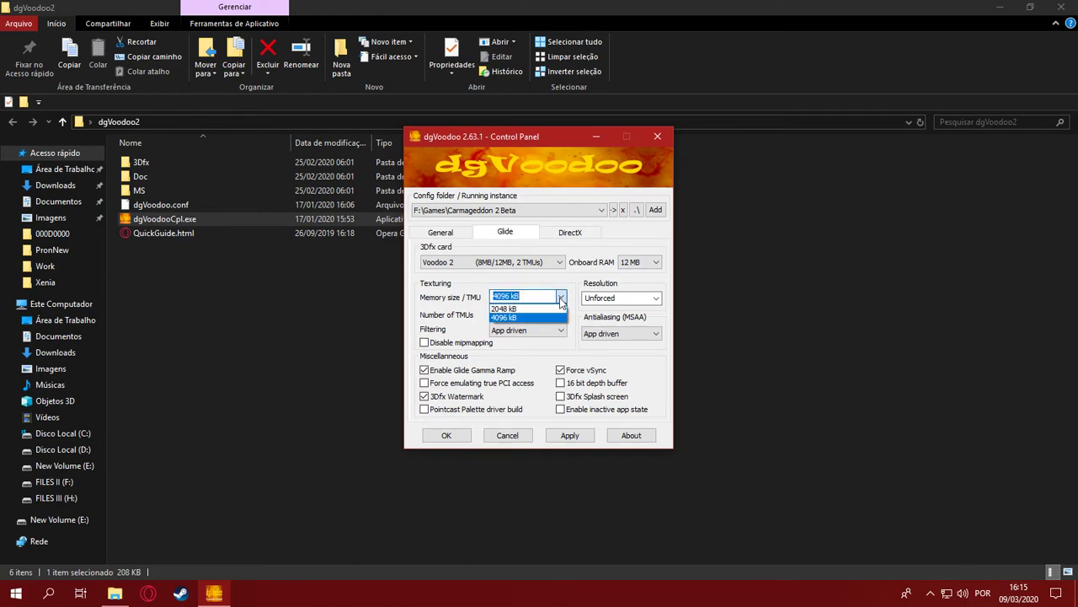
click(562, 299)
click(562, 315)
click(562, 316)
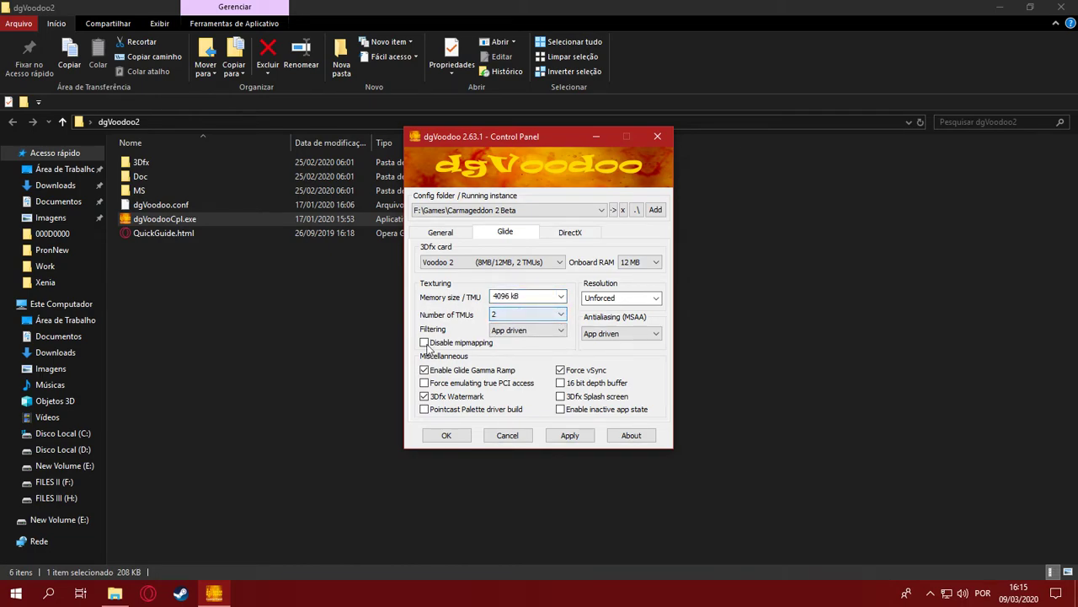
Step: Turn off Glide antialiasing (MSAA), apply the configuration and close the dgVoodoo control panel
click(615, 333)
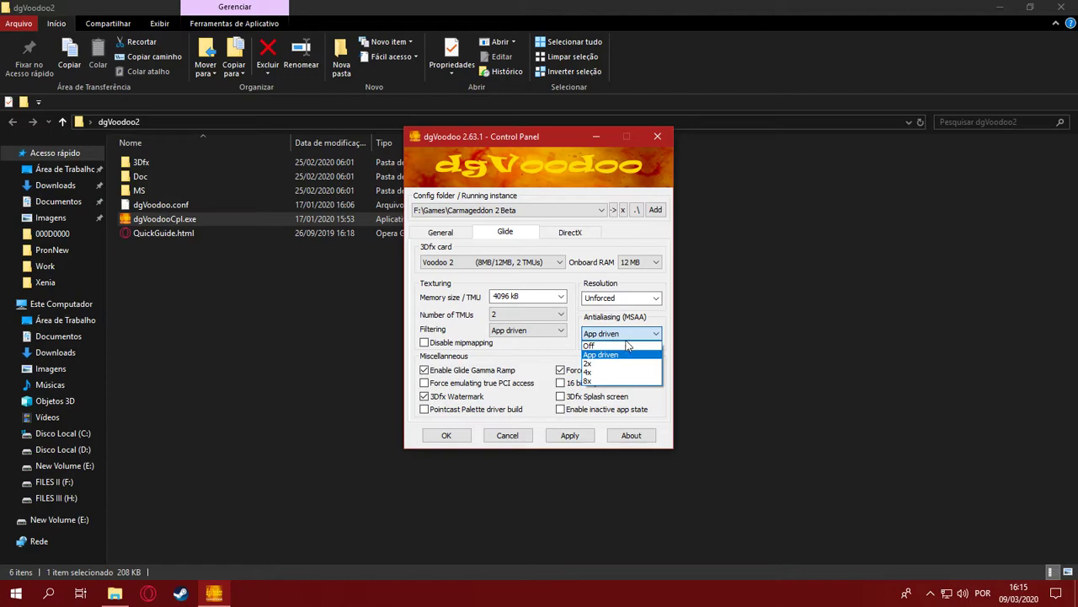
click(628, 358)
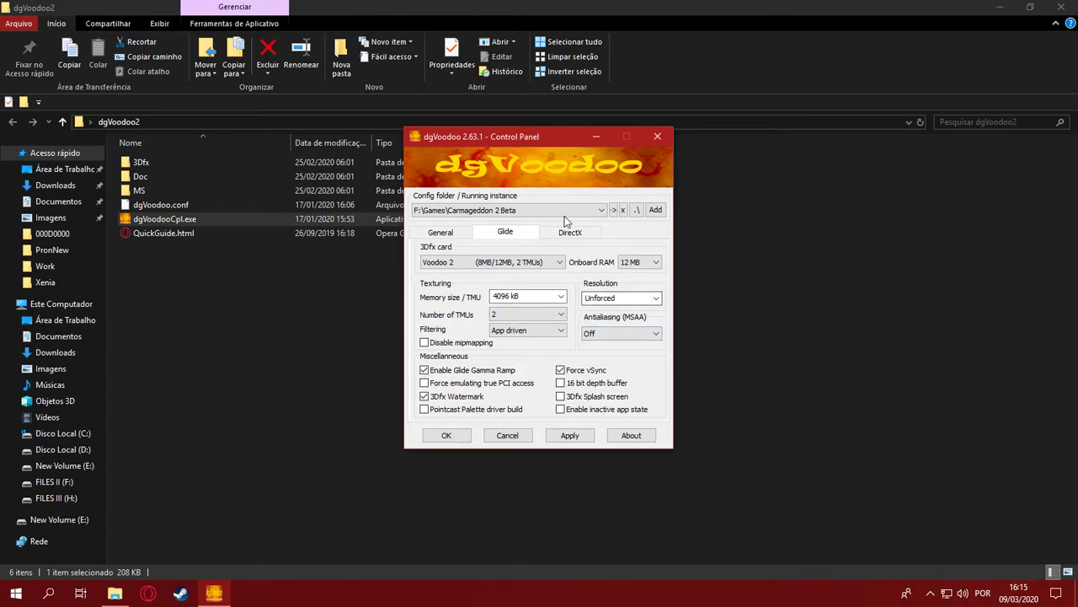
click(569, 436)
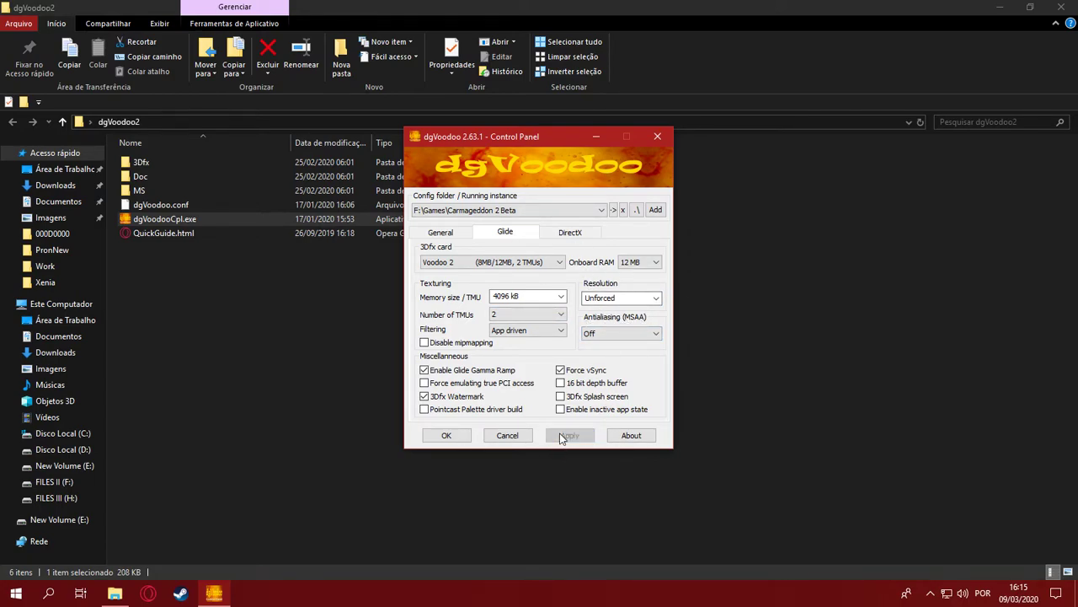
click(448, 436)
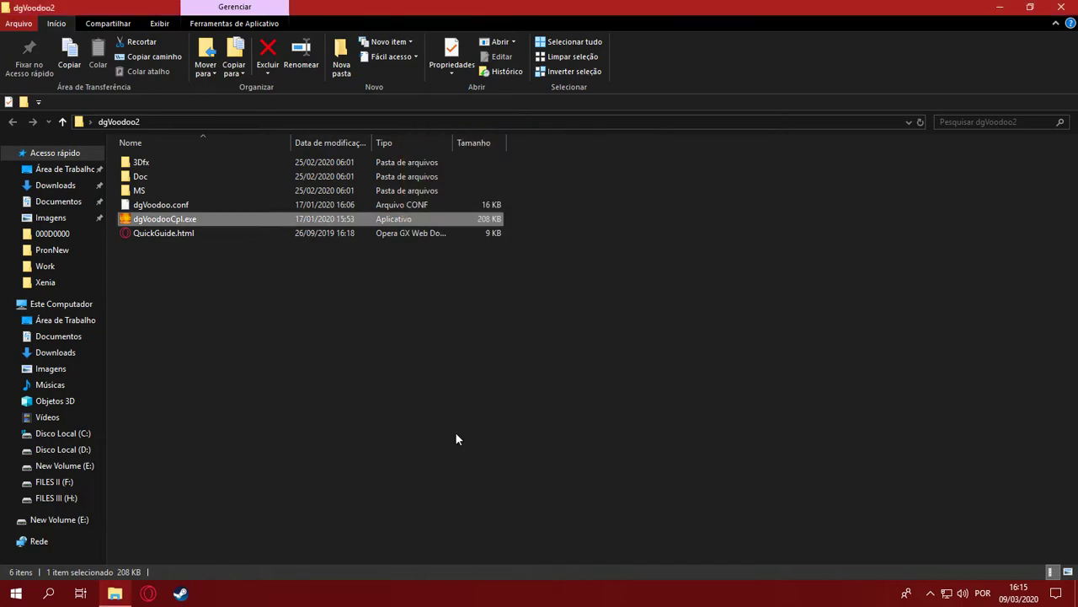
Step: Copy Glide.dll, Glide2x.dll and Glide3x.dll from dgVoodoo2's 3Dfx\x86 folder
double_click(140, 167)
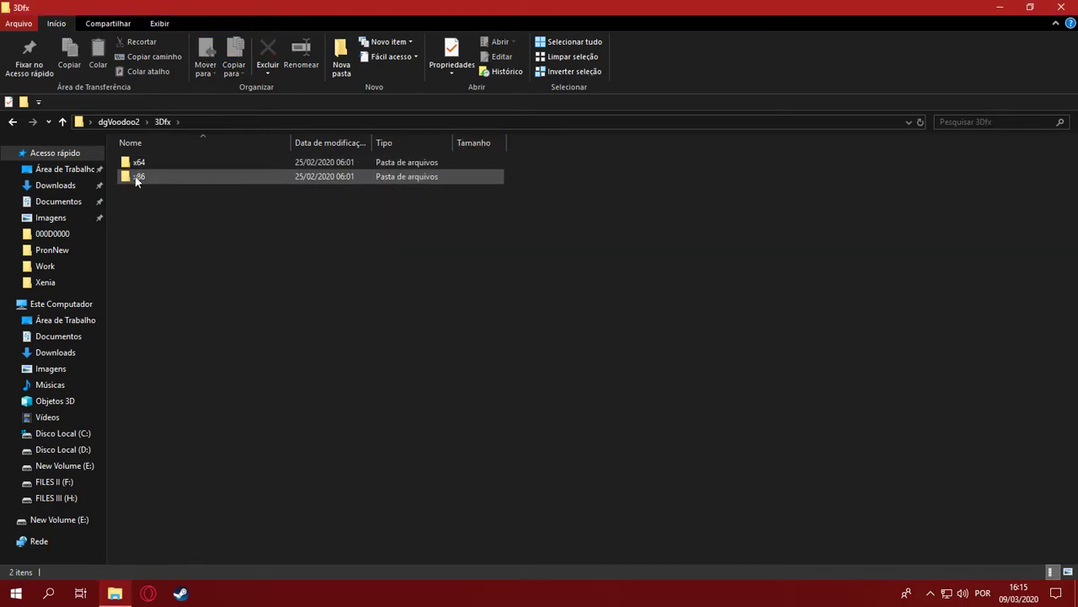
double_click(137, 176)
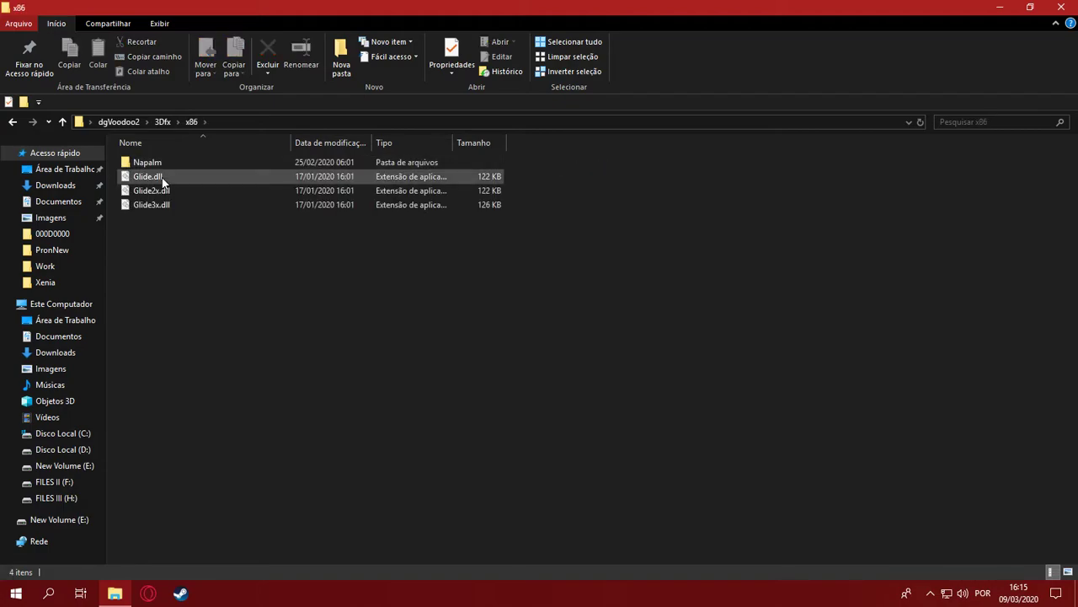
click(164, 178)
click(157, 191)
ctrl+click(153, 205)
key(ctrl+c)
Step: Paste the three Glide DLLs into the Carmageddon 2 Beta folder through its desktop shortcut
click(135, 122)
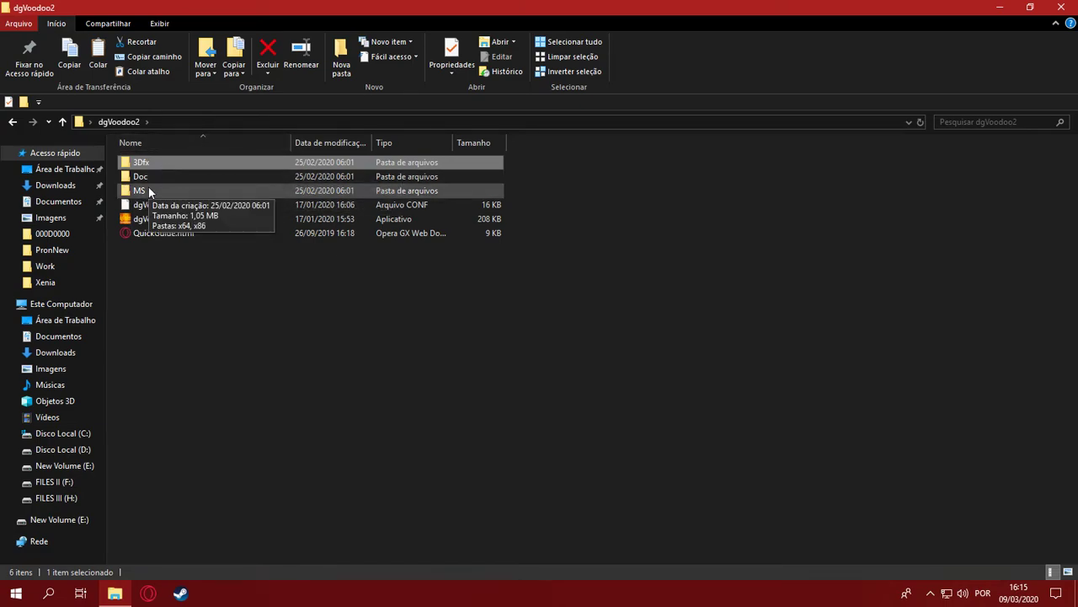
click(91, 326)
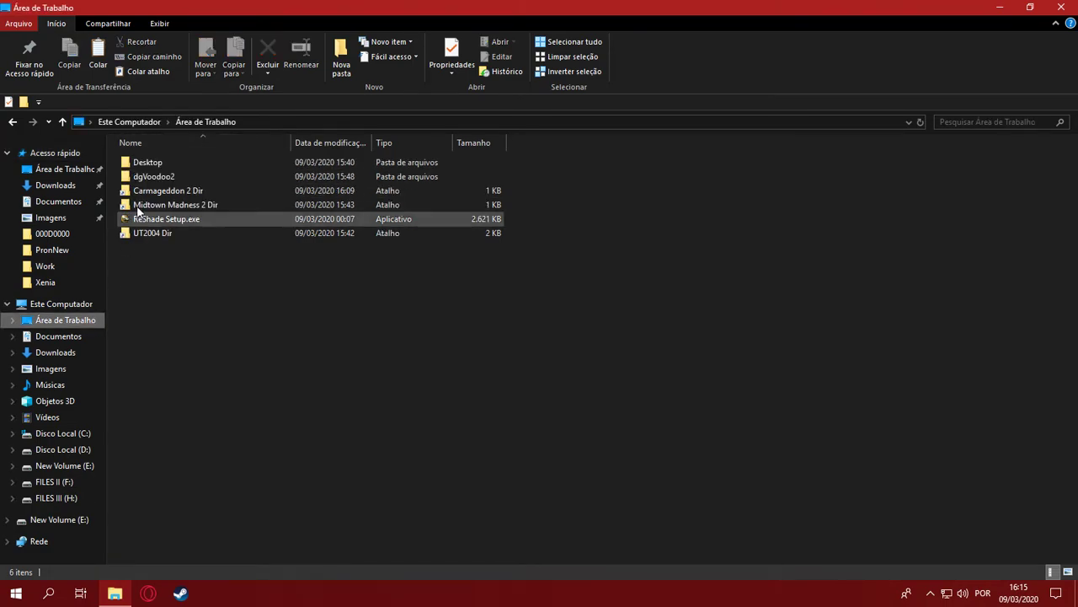
double_click(156, 191)
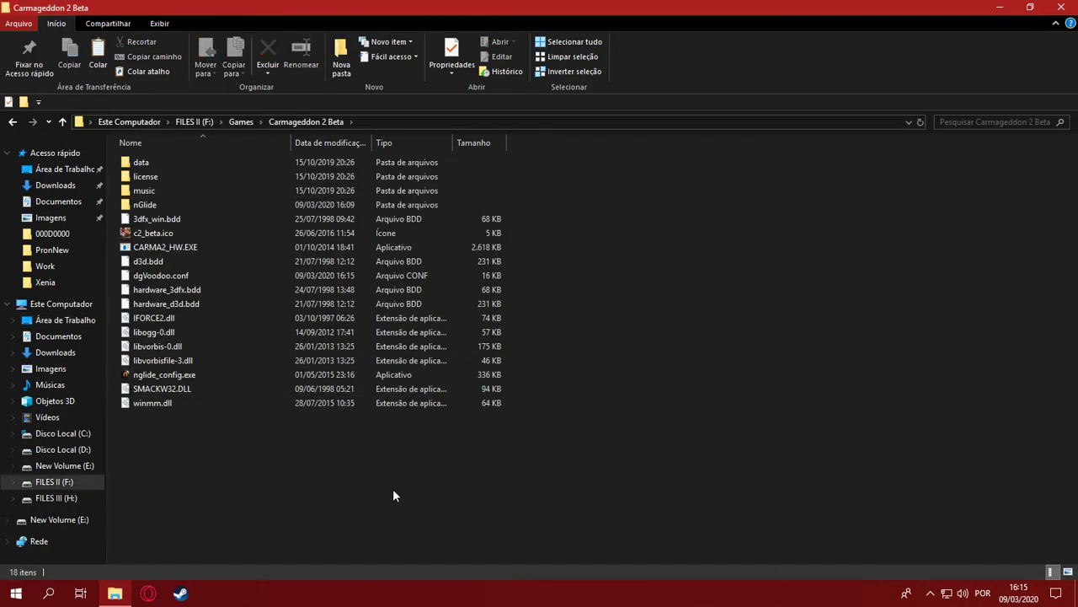
key(ctrl+v)
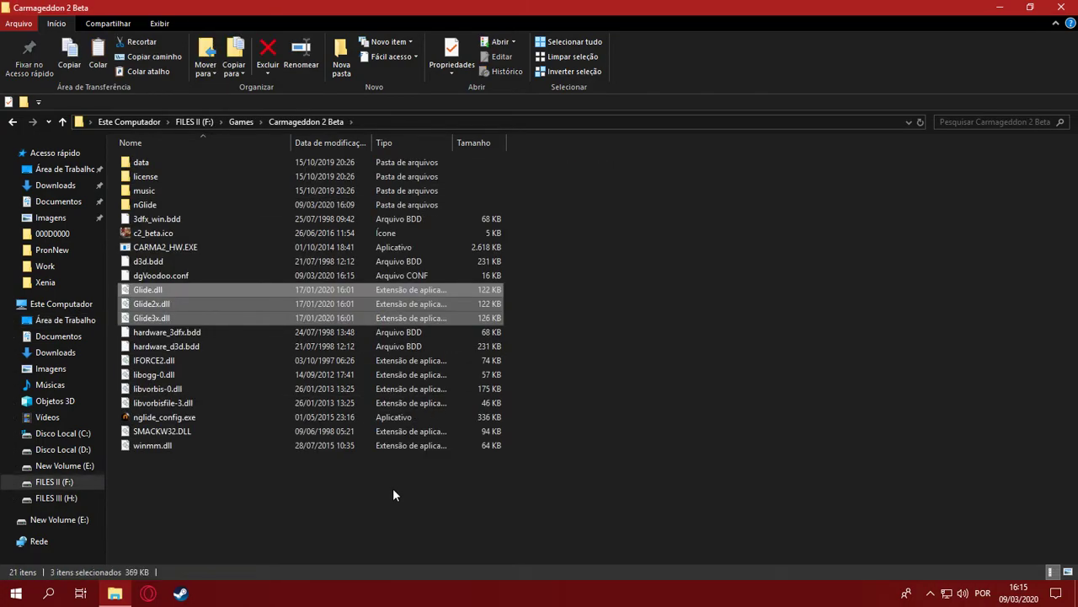
Step: Extract the ReShade Setup.exe files on the desktop and permanently delete ReShade32.json, ReShade64.dll and ReShade64.json
click(11, 123)
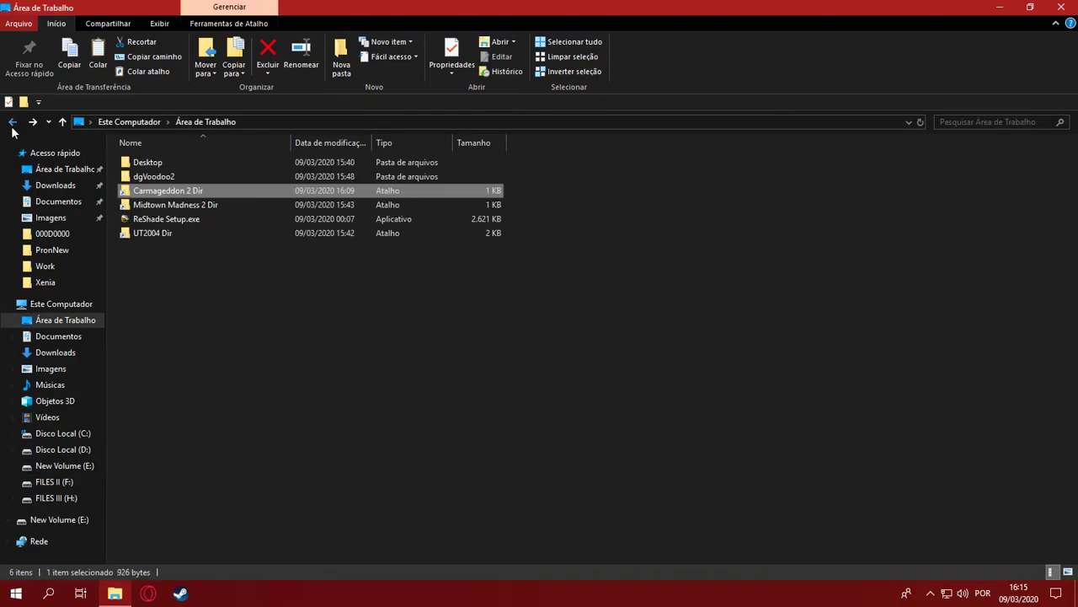
double_click(166, 220)
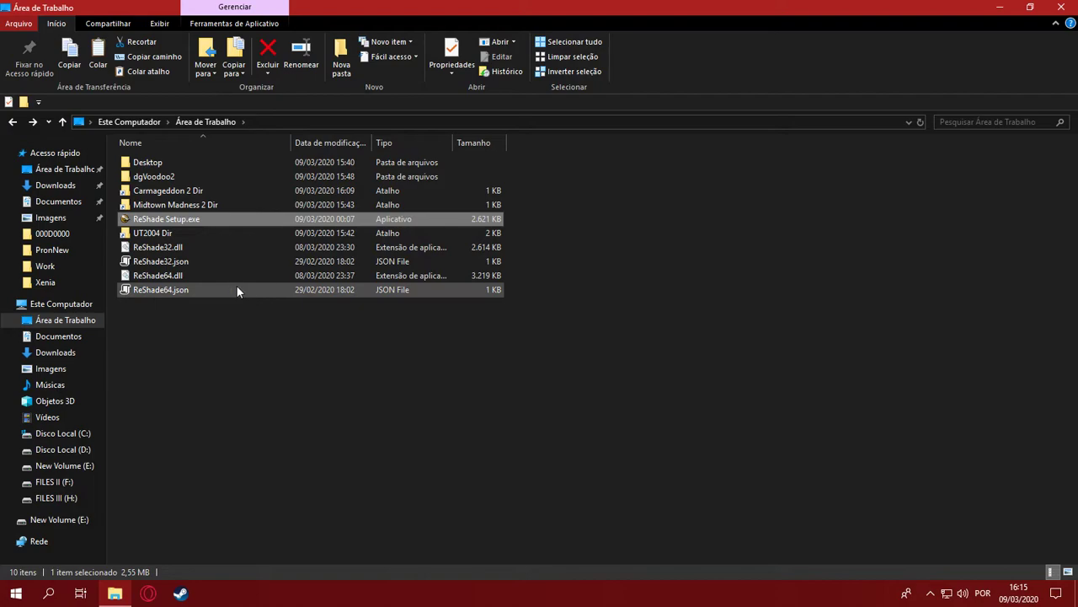
click(182, 289)
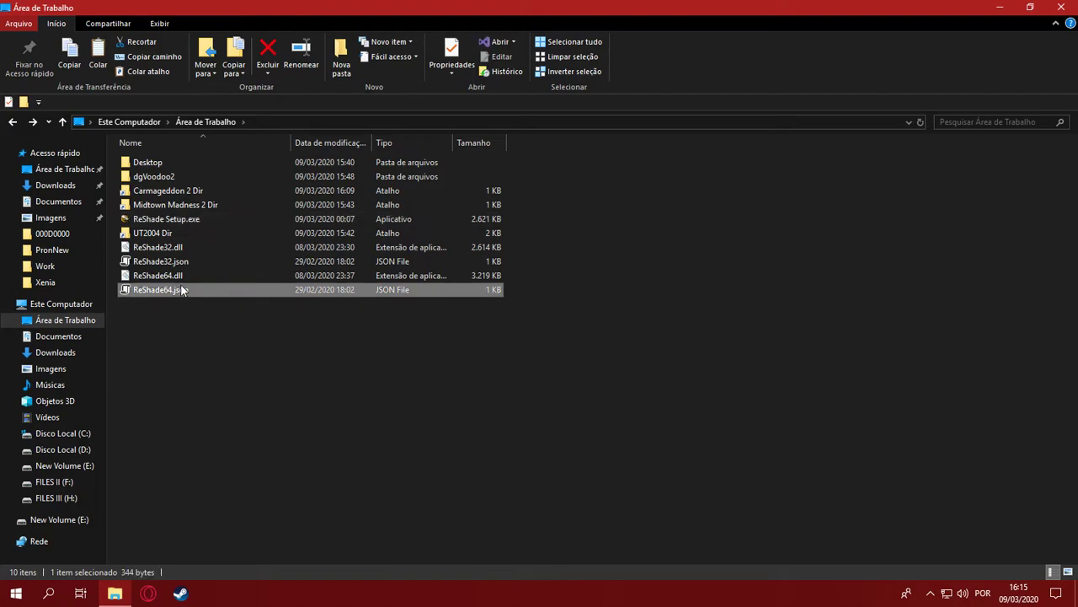
shift+click(175, 263)
key(shift+Delete)
key(Return)
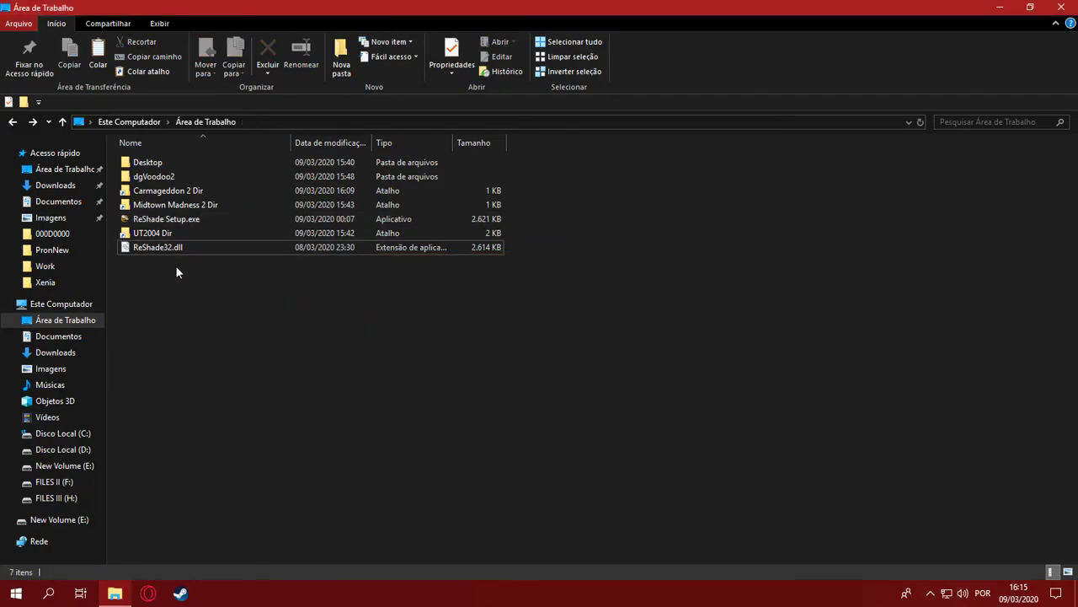
Step: Try to move ReShade32.dll from the desktop into the Carmageddon 2 Beta folder
double_click(160, 191)
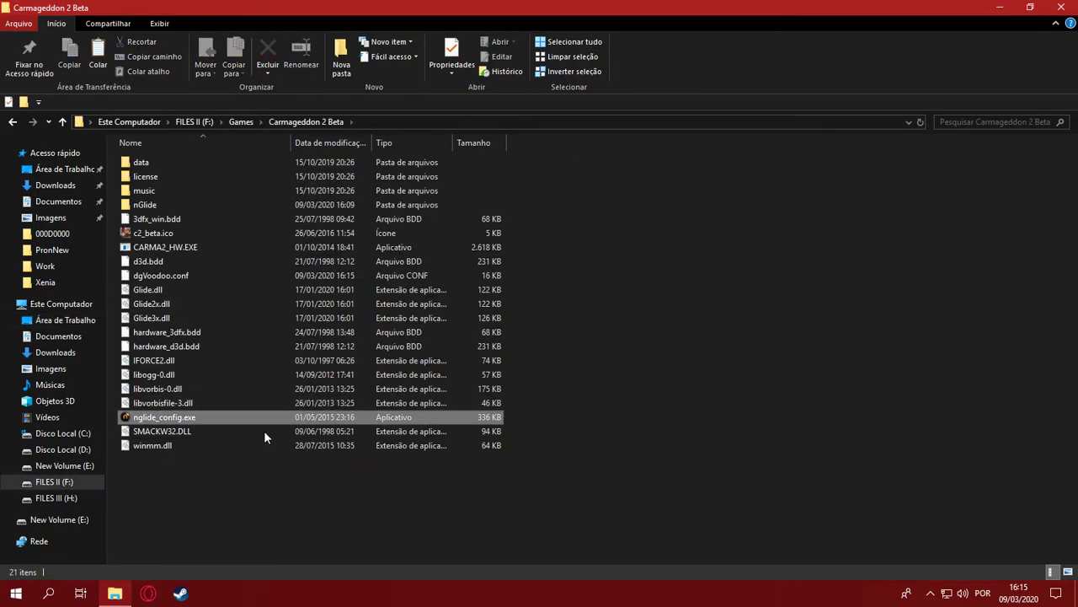
key(ctrl+v)
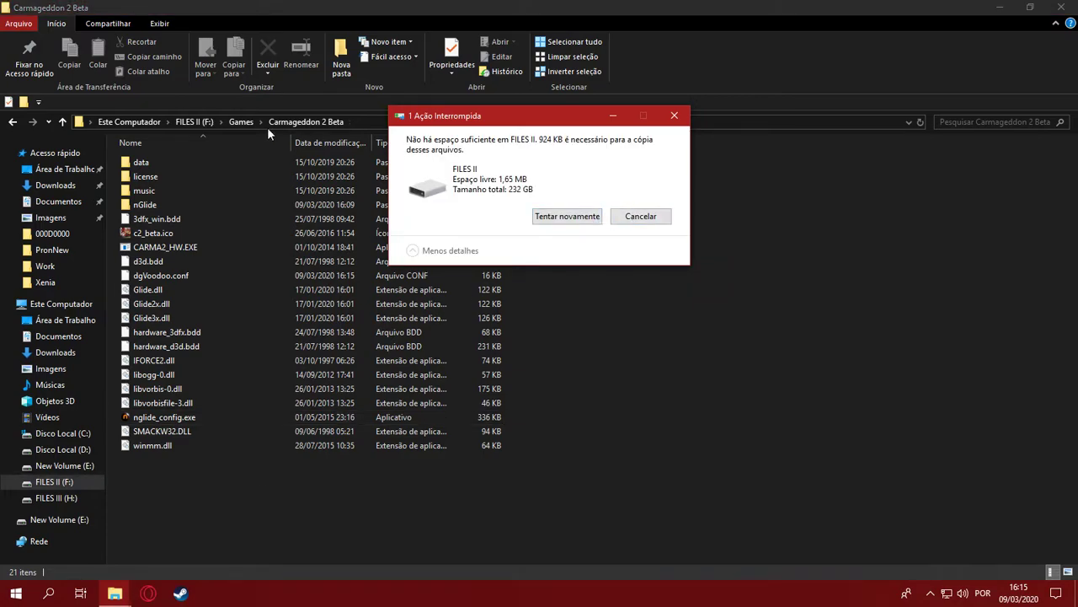
key(Escape)
Step: Delete the zipzaps folder from F:\Games to free space and retry the ReShade32.dll move
click(243, 121)
scroll(189, 527, down, 10)
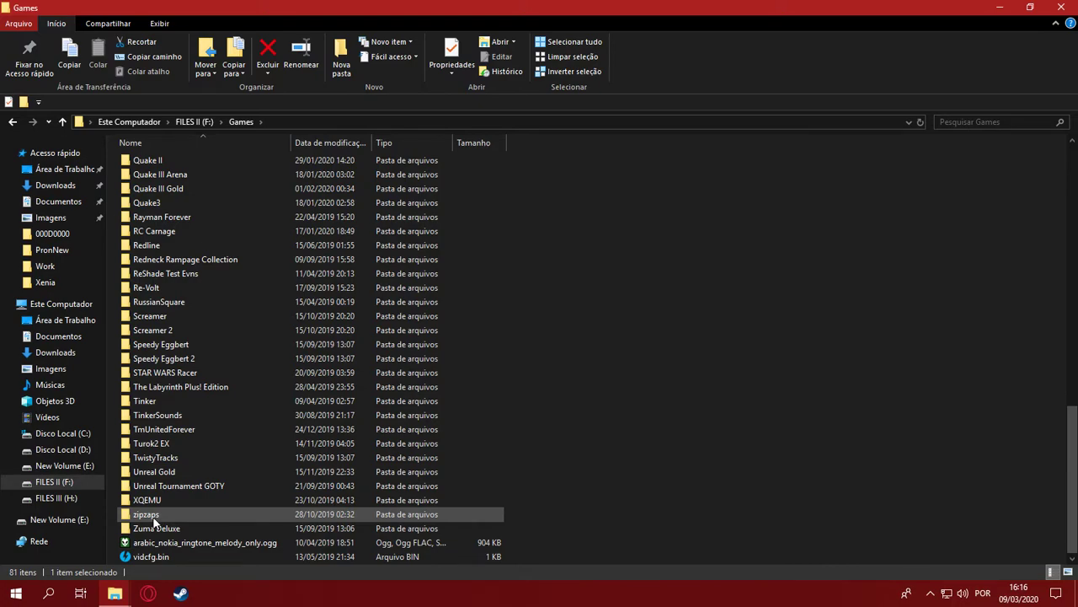
click(154, 520)
key(Delete)
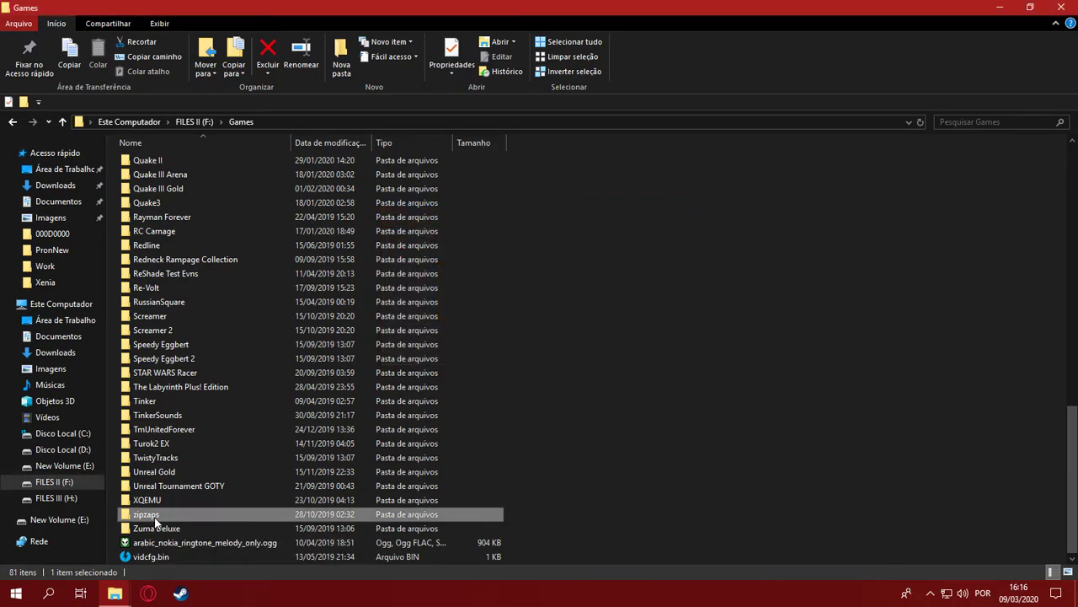
click(563, 216)
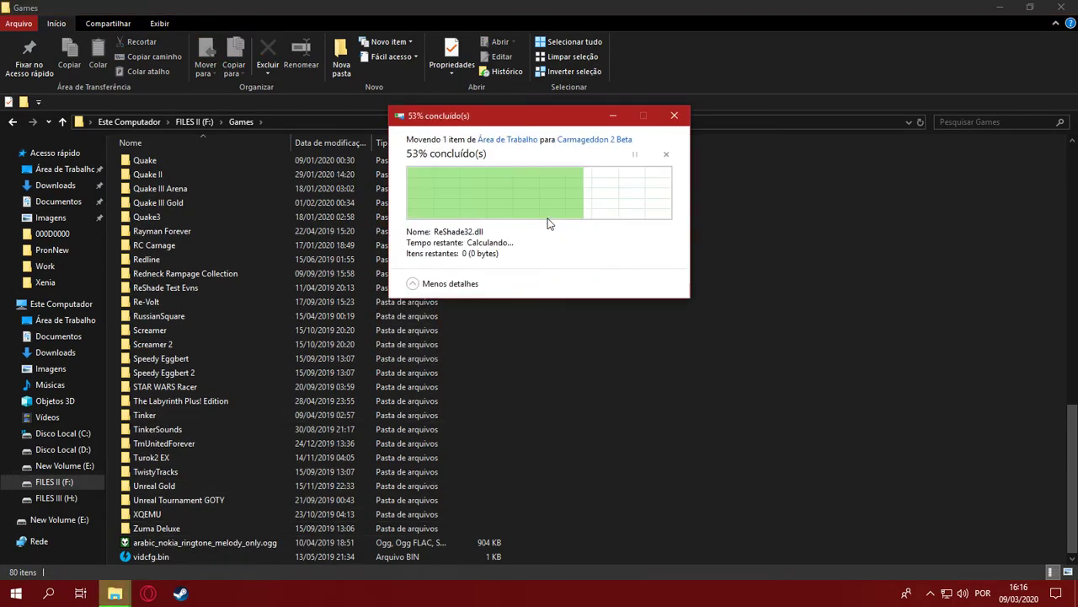
Step: Rename ReShade32.dll in the Carmageddon 2 Beta folder to dxgi.dll
click(32, 121)
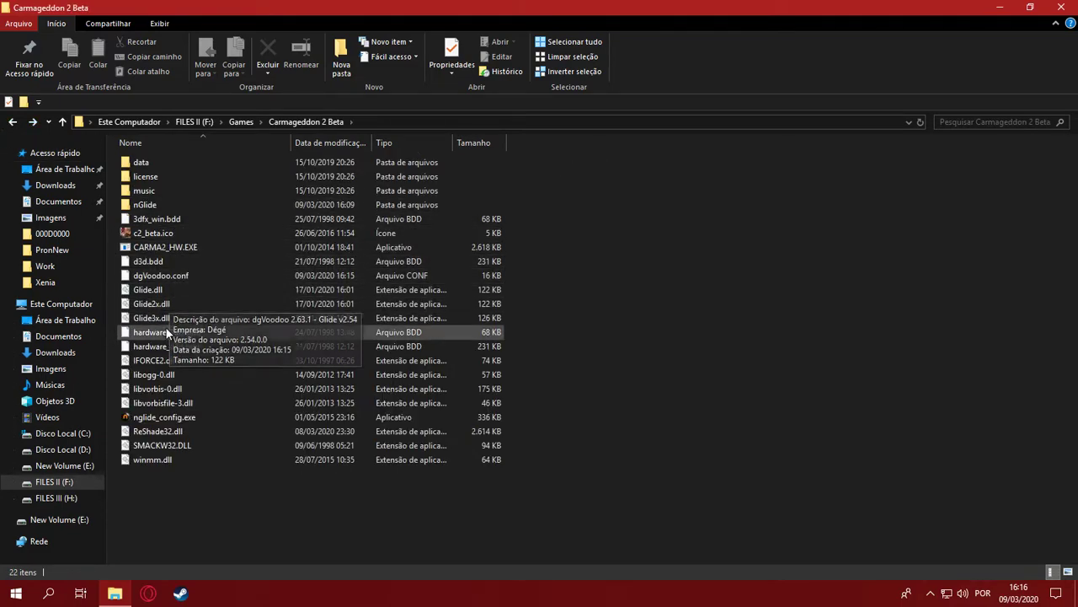
click(141, 435)
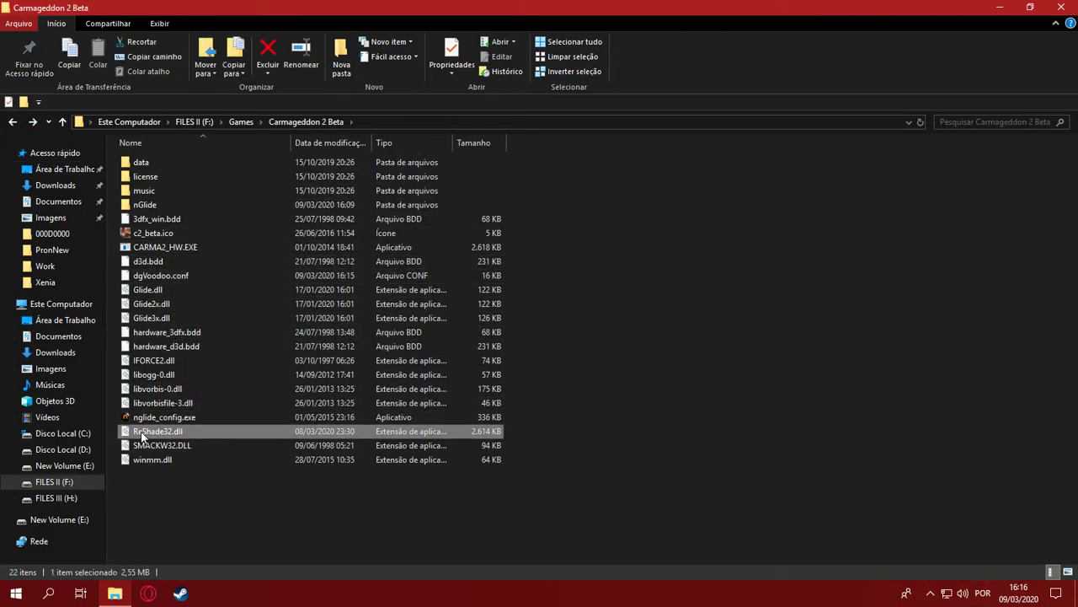
key(F2)
text(dxgi.dll)
key(Return)
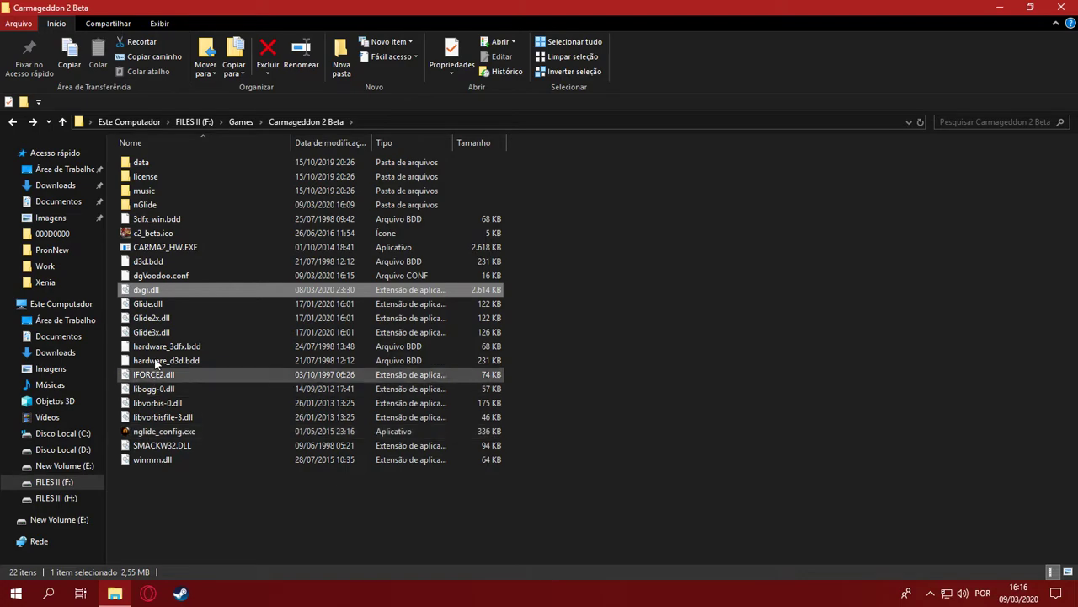
Step: Test ReShade by running CARMA2_HW.EXE, and quit the game and close its folder window
double_click(162, 252)
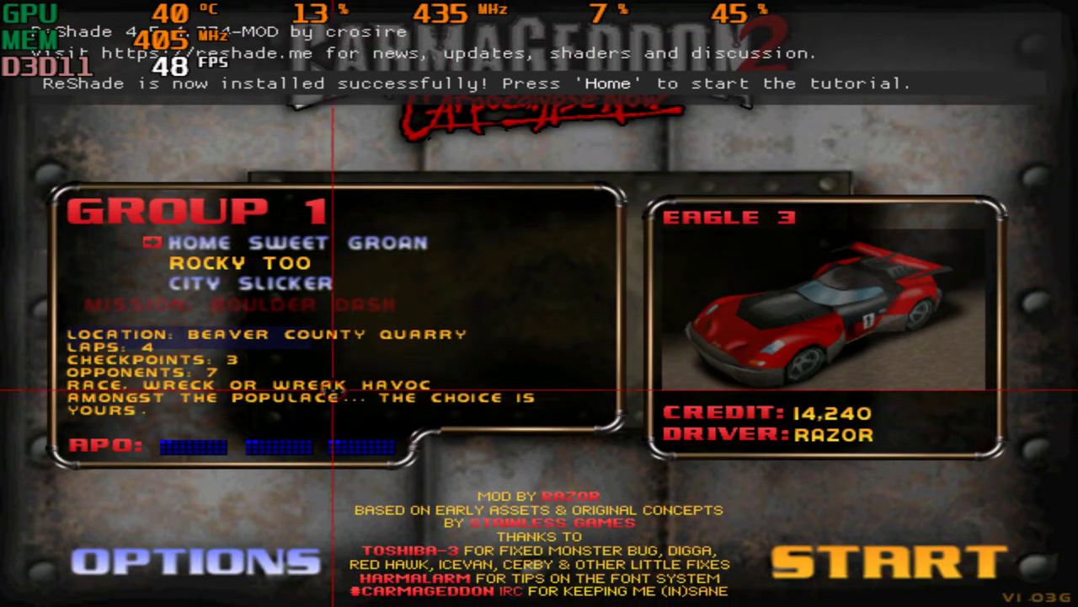
click(255, 570)
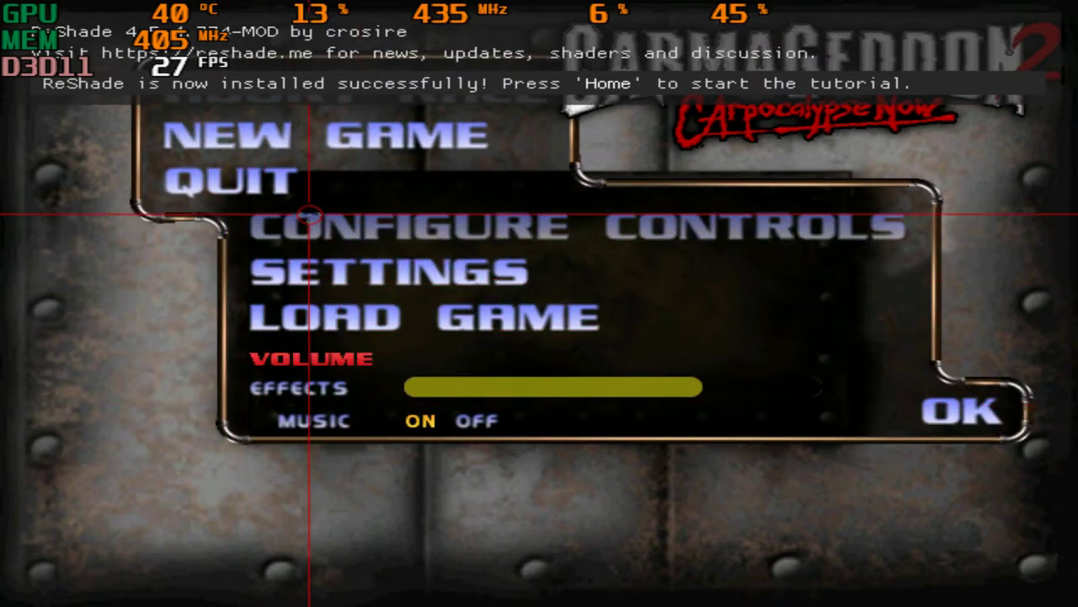
click(262, 184)
click(392, 272)
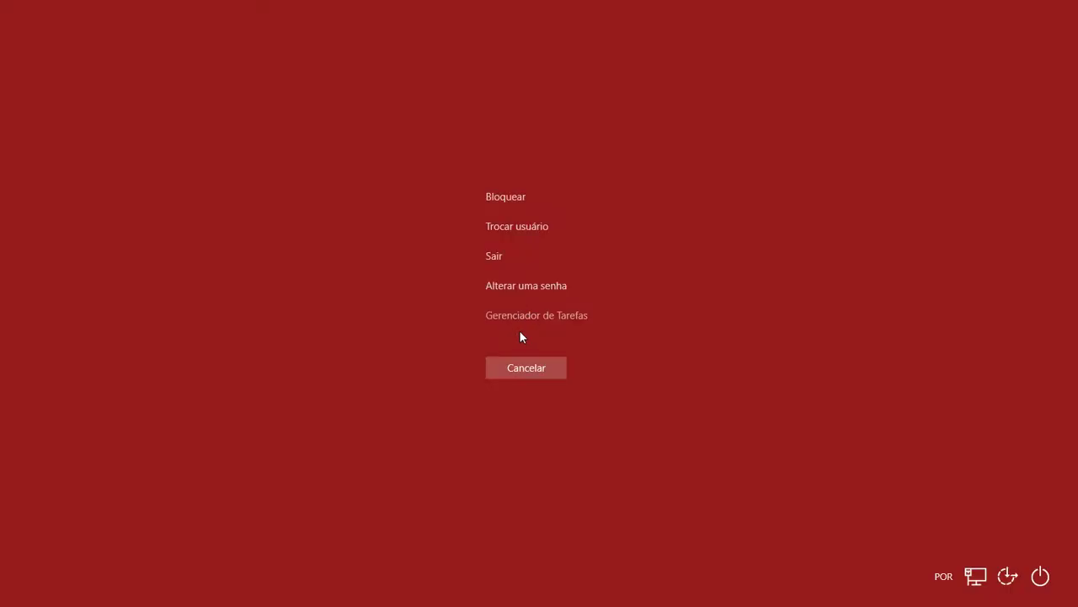
click(525, 365)
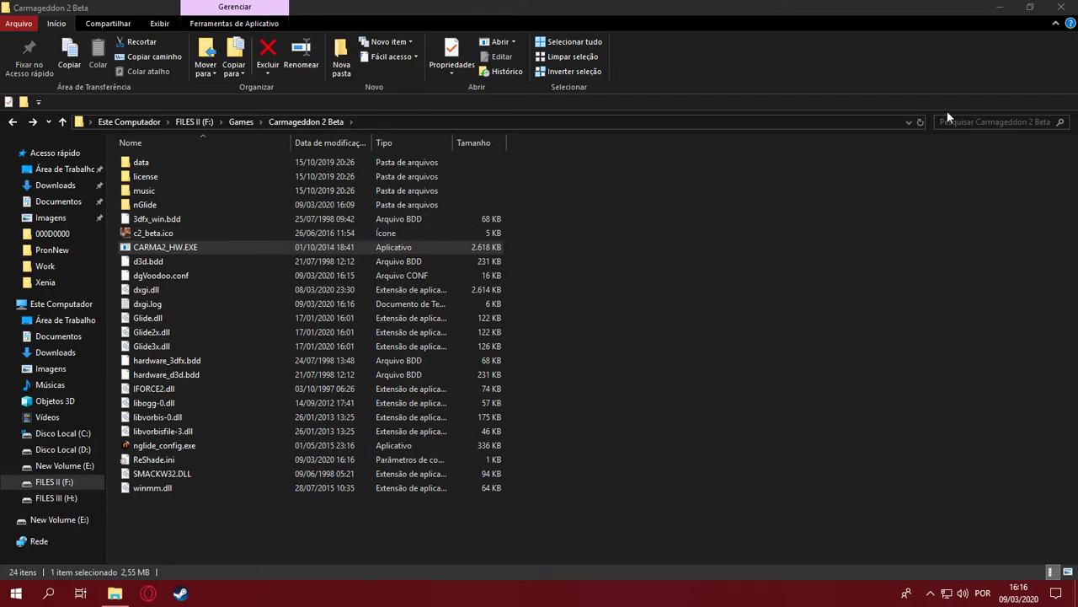
click(1061, 7)
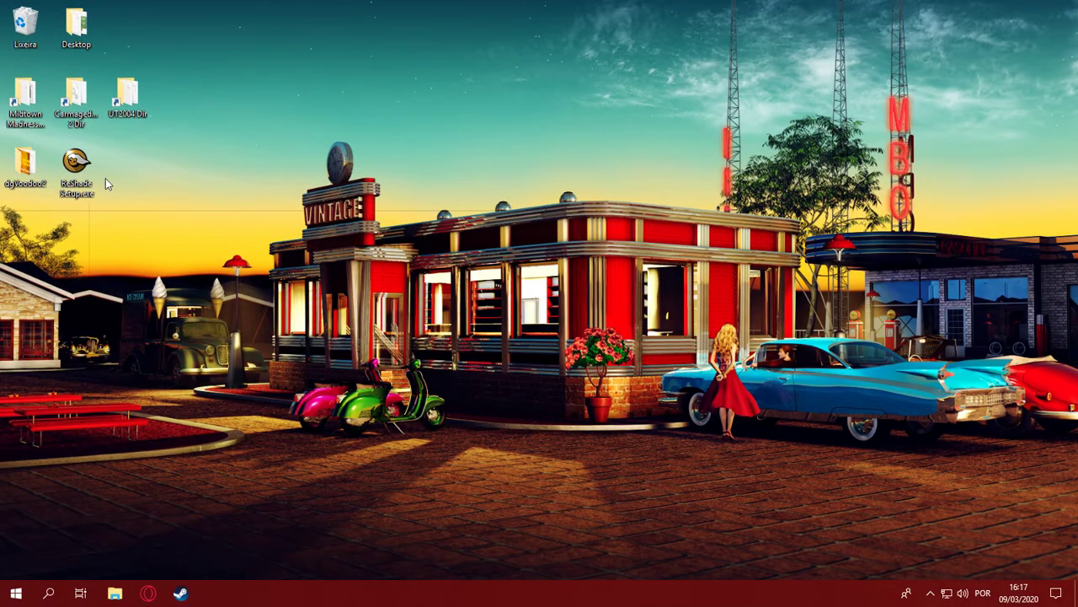
Step: Open the UT2004 Dir shortcut and look through Unreal Tournament 2004's System folder for its Direct3D and DXGI files
double_click(128, 94)
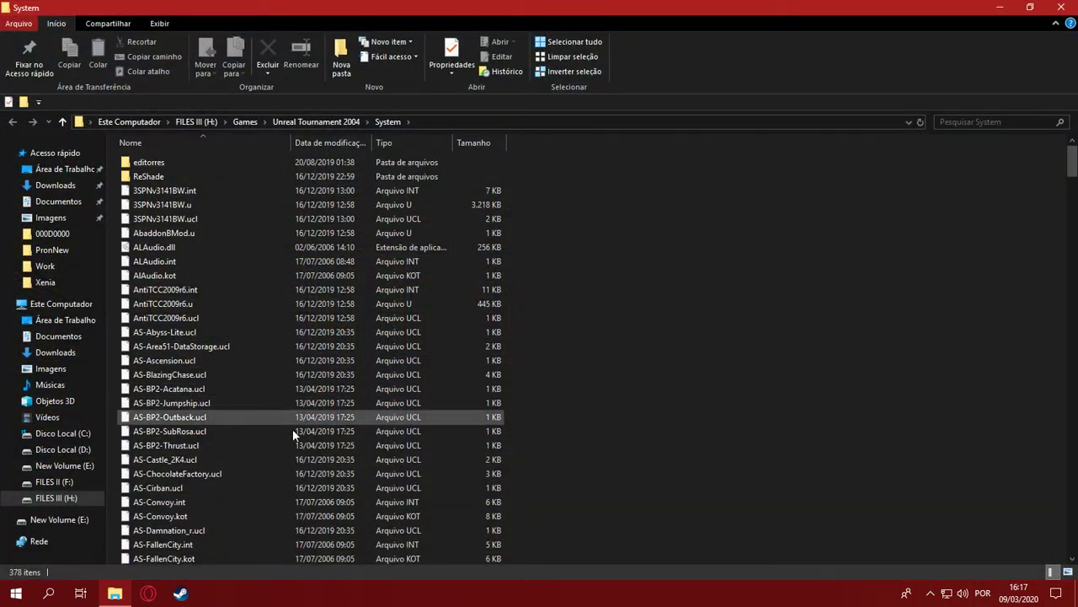
scroll(292, 429, down, 15)
scroll(224, 445, down, 14)
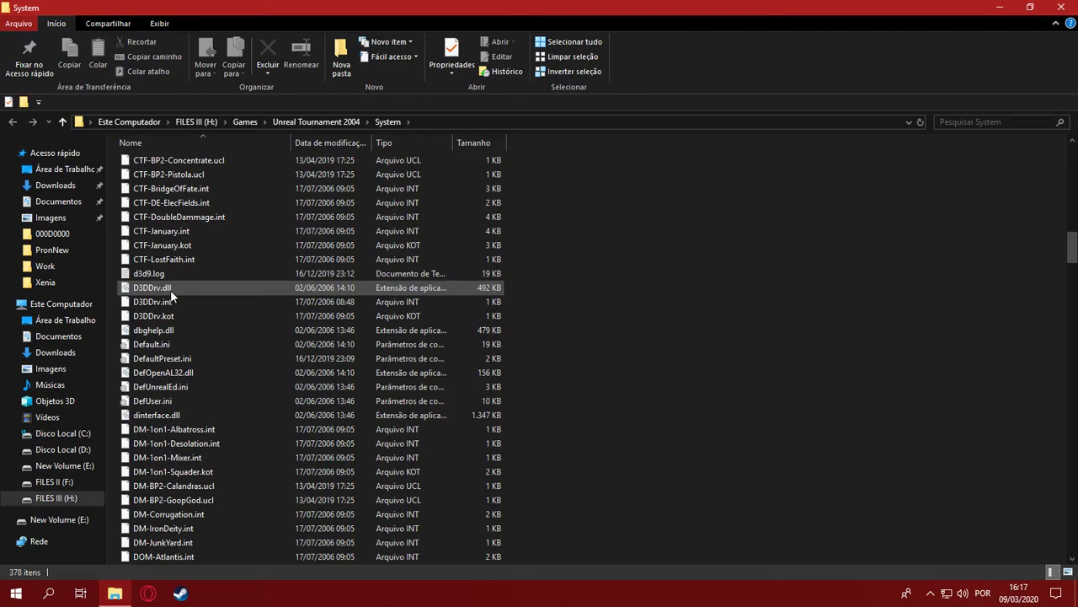
scroll(298, 376, down, 2)
scroll(298, 376, down, 4)
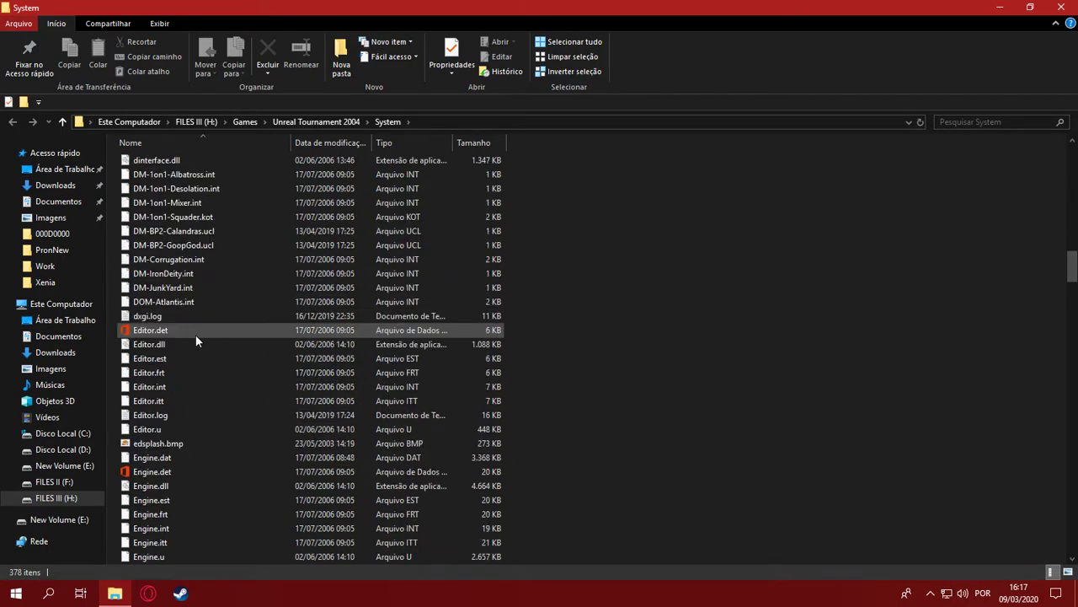
scroll(163, 363, up, 4)
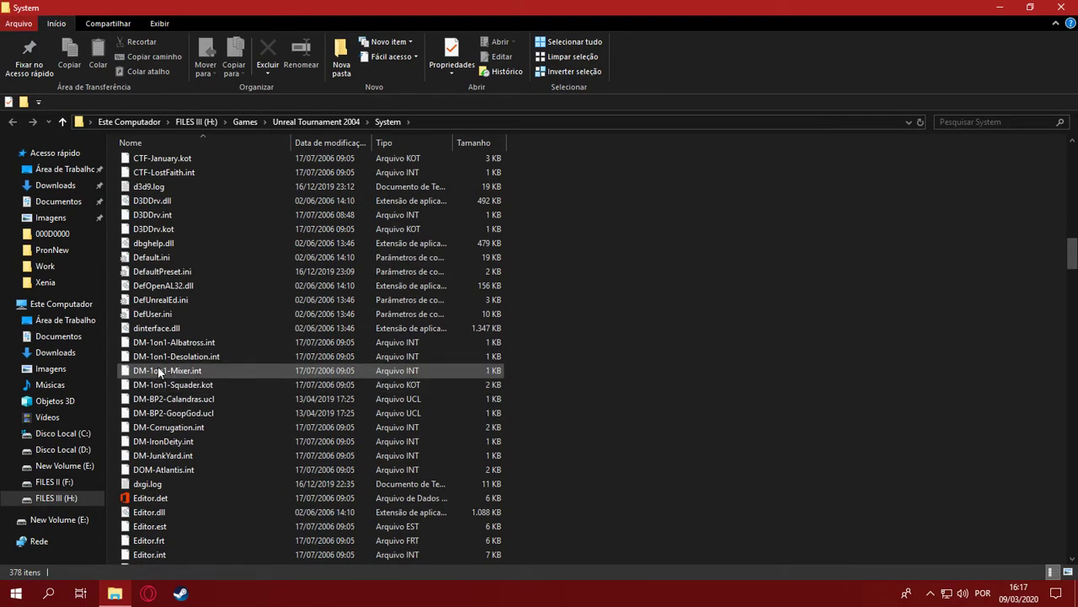
scroll(264, 317, up, 18)
scroll(259, 317, up, 9)
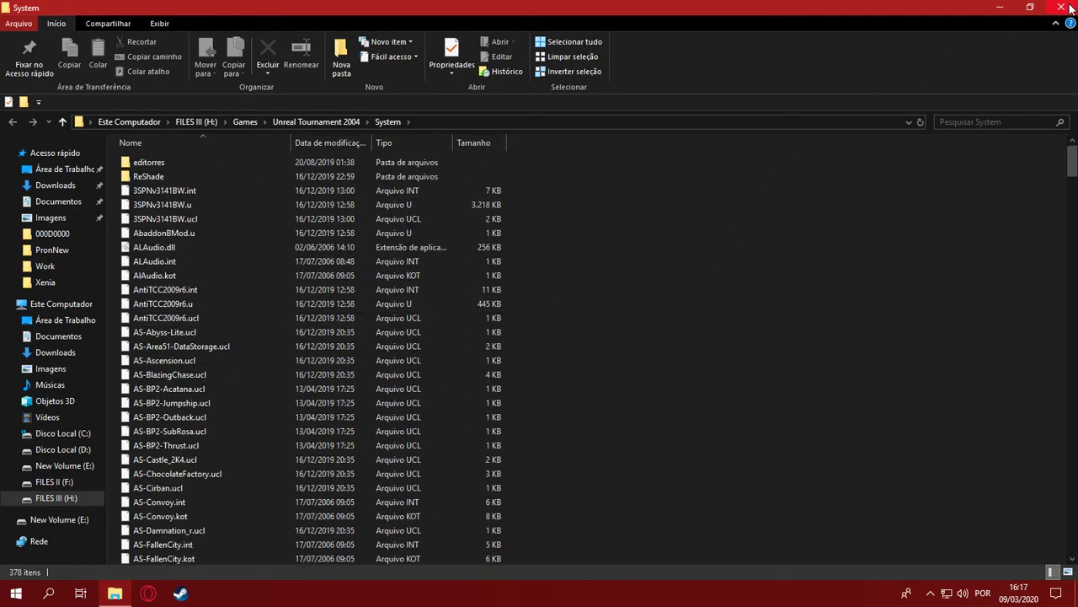
Step: Launch dgVoodooCpl.exe from the dgVoodoo2 folder and add H:\Games\Unreal Tournament 2004\System as the config folder
click(1070, 8)
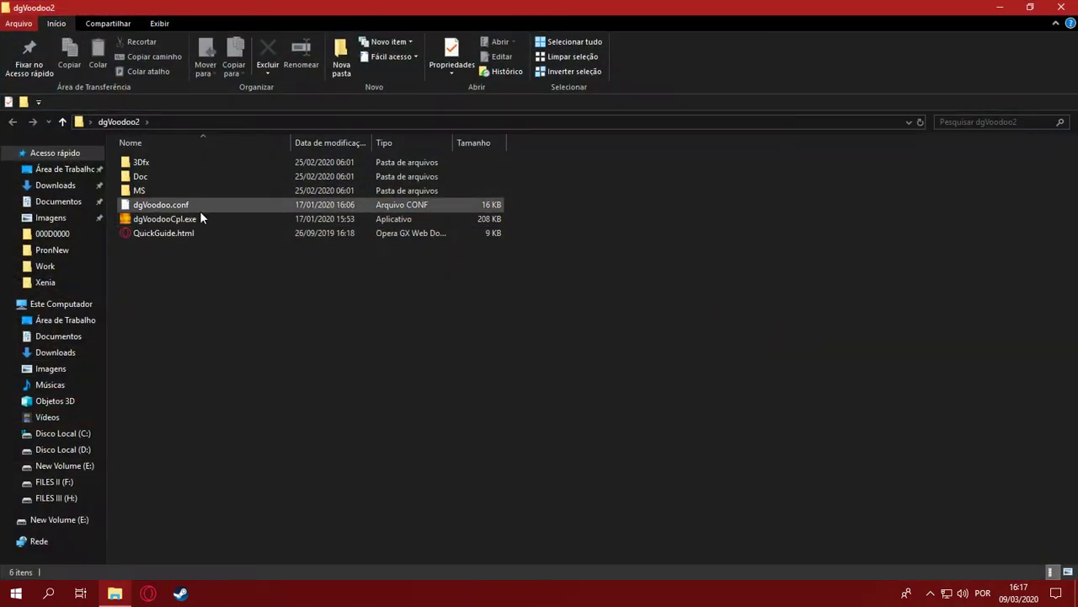
double_click(189, 220)
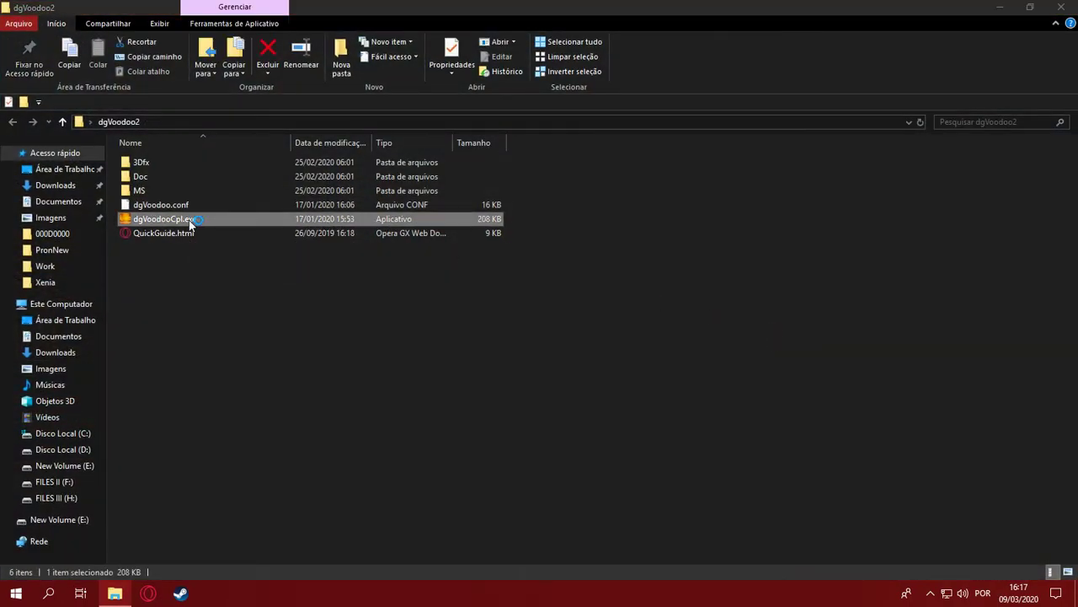
click(655, 209)
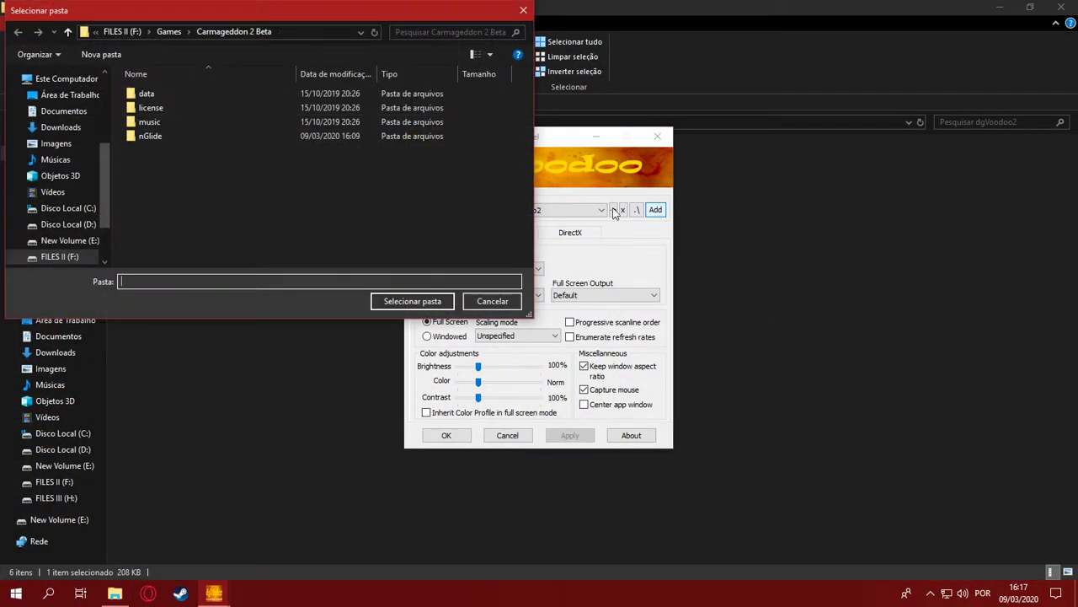
click(173, 33)
scroll(202, 236, down, 10)
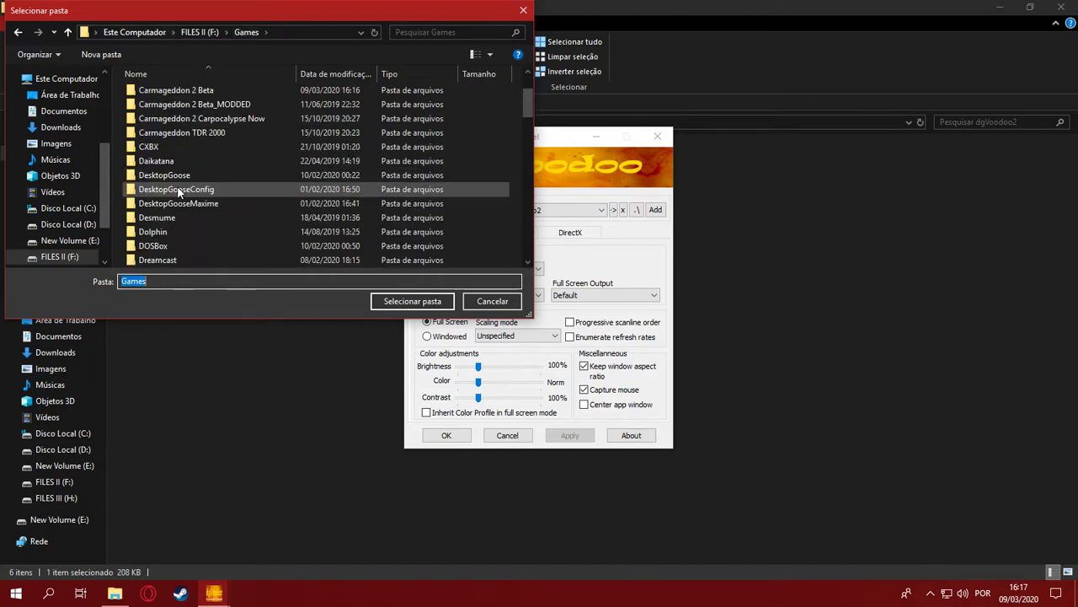
scroll(203, 253, down, 2)
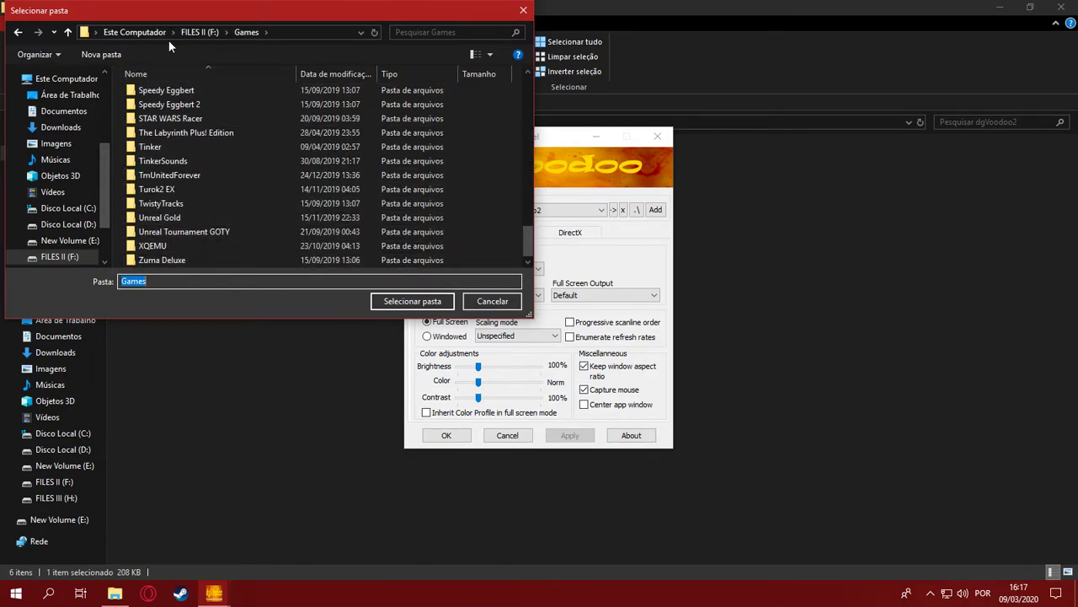
click(81, 96)
double_click(161, 150)
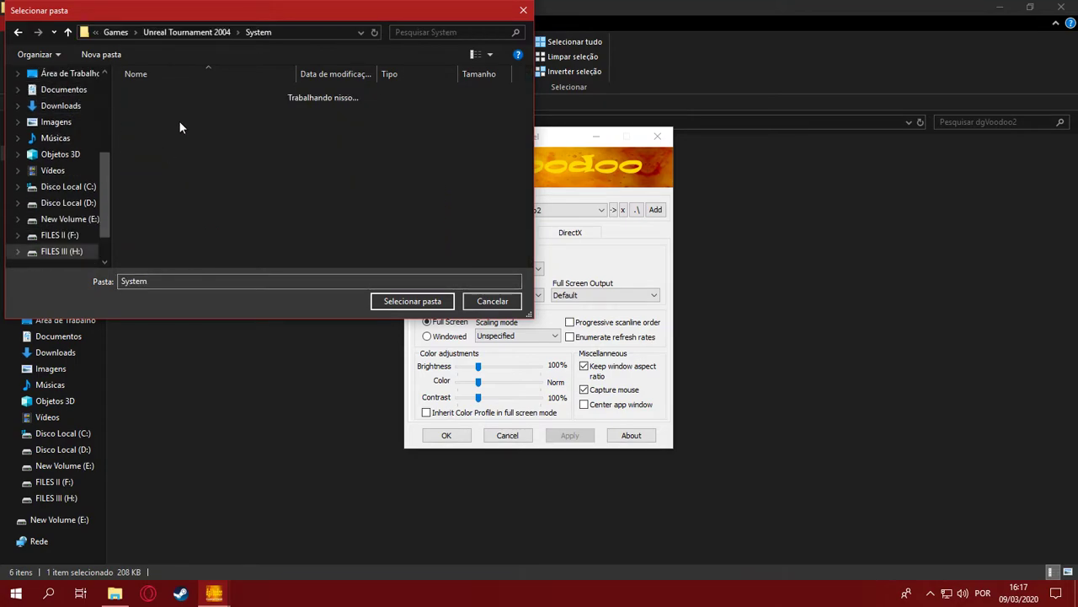
click(412, 301)
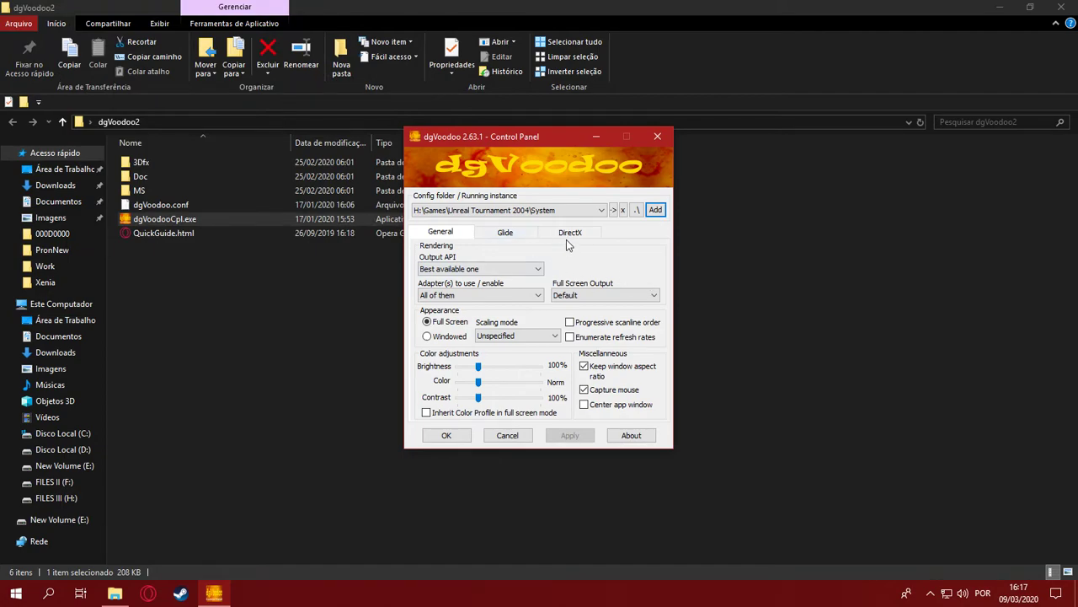
Step: In the DirectX settings, set VRAM to 2048 MB and texture filtering to Force anisotropic 16x with mipmapping disabled
click(568, 239)
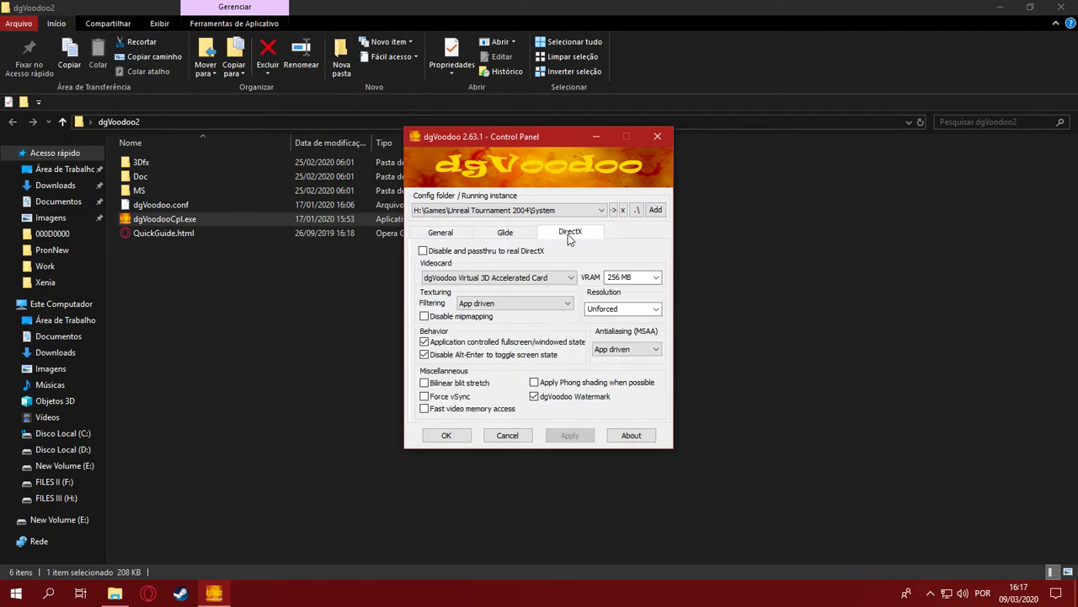
click(656, 277)
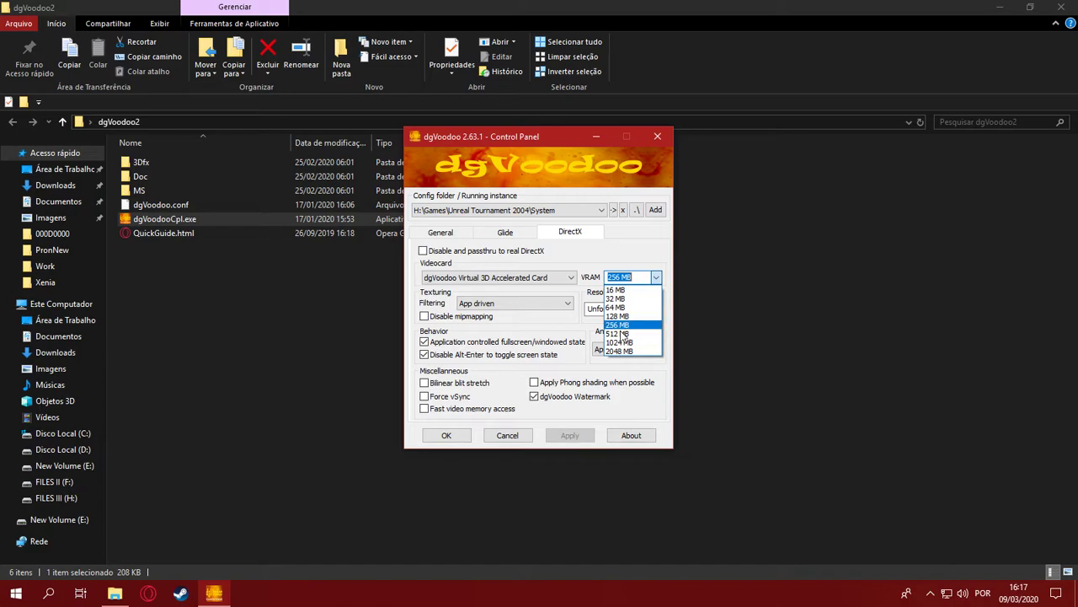
click(619, 351)
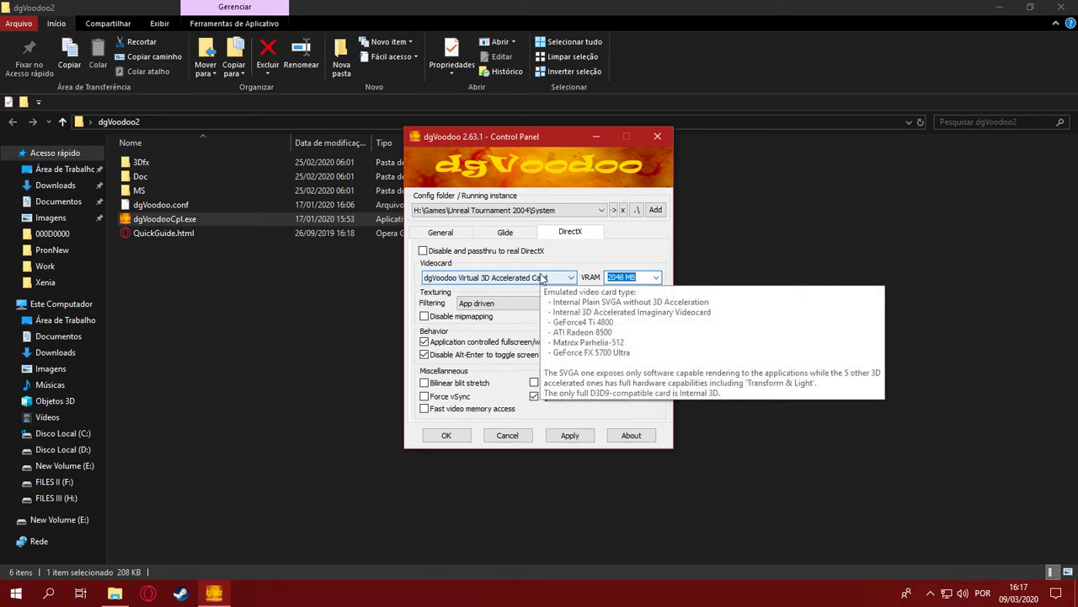
click(556, 303)
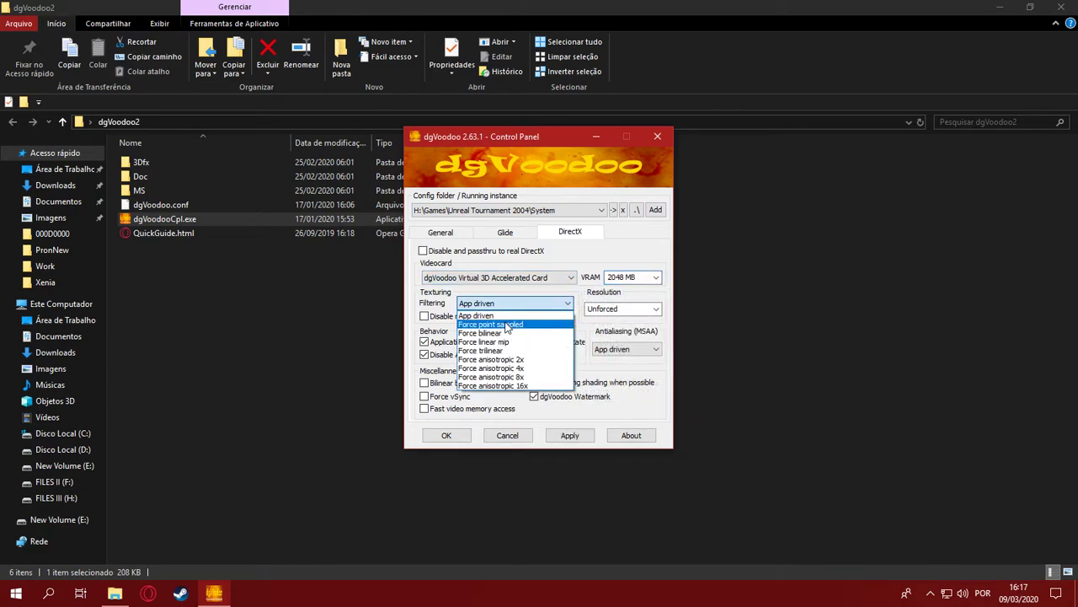
click(507, 386)
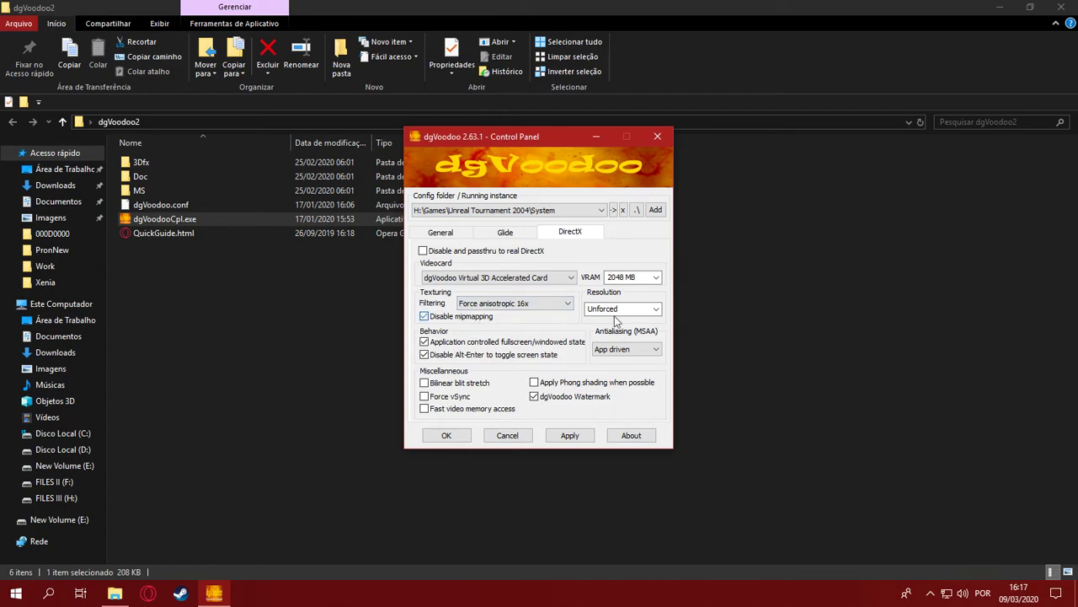
Step: Set MSAA antialiasing to Off, enable Phong shading and fast video memory access, and save the dgVoodoo configuration
click(622, 349)
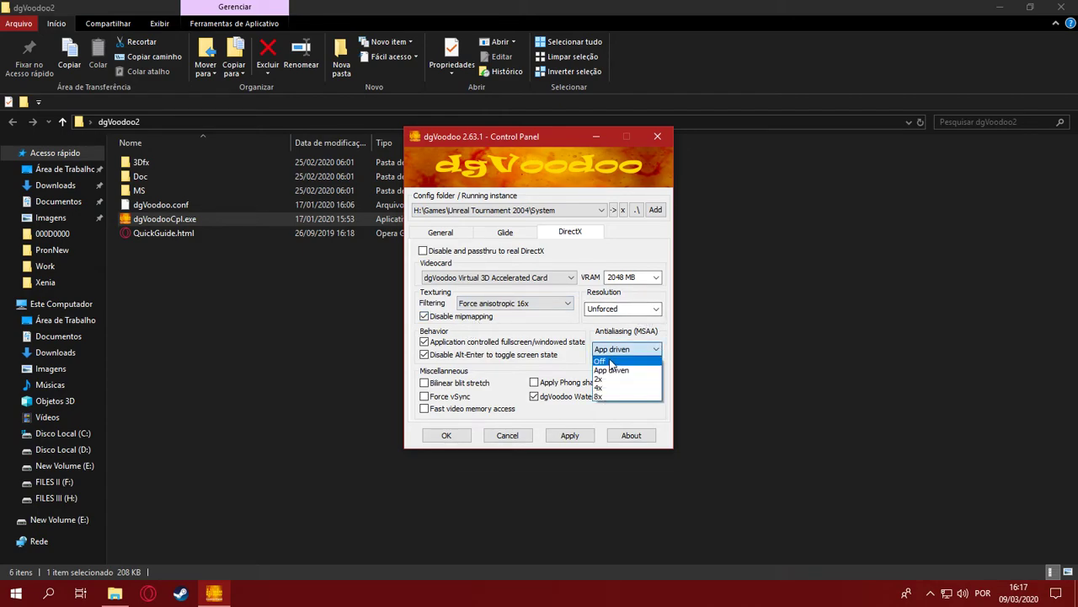
click(610, 362)
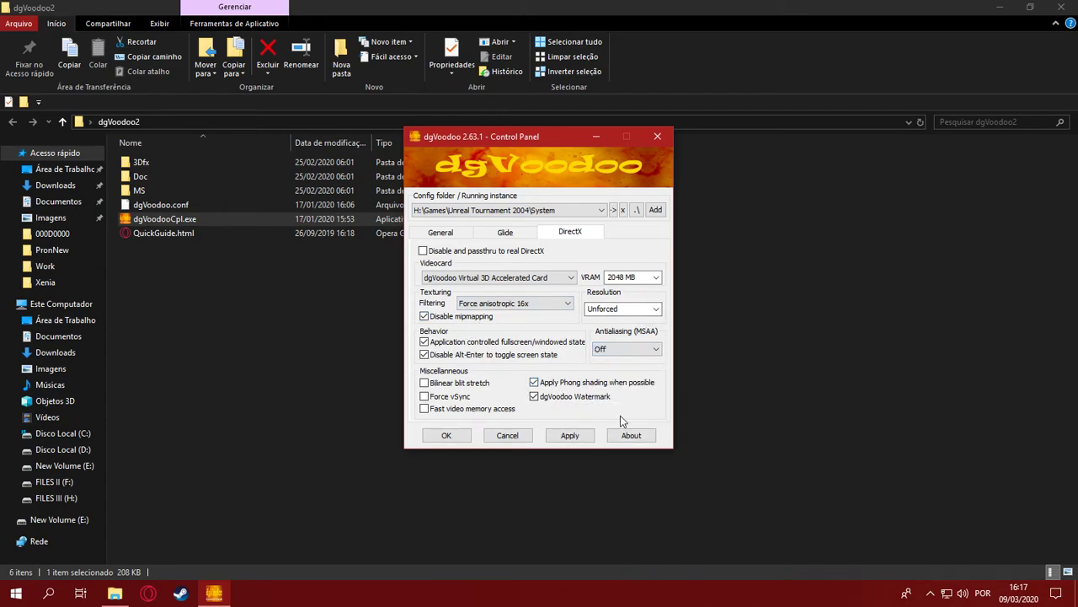
click(570, 435)
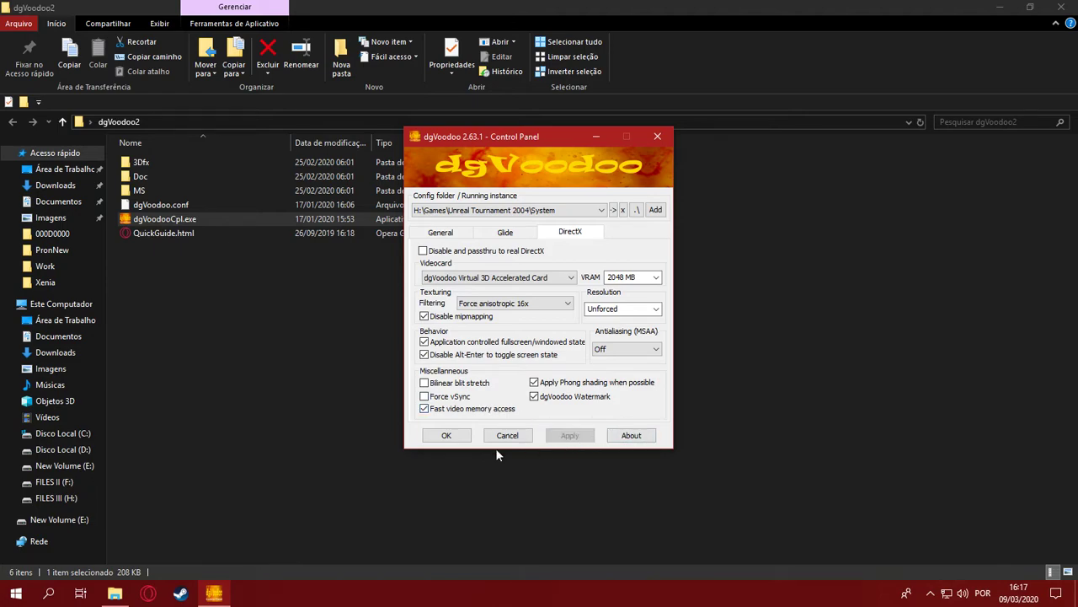
click(446, 435)
Step: Copy D3D8.dll from dgVoodoo2's MS\x86 folder into Unreal Tournament 2004's System folder and minimize its window
double_click(144, 192)
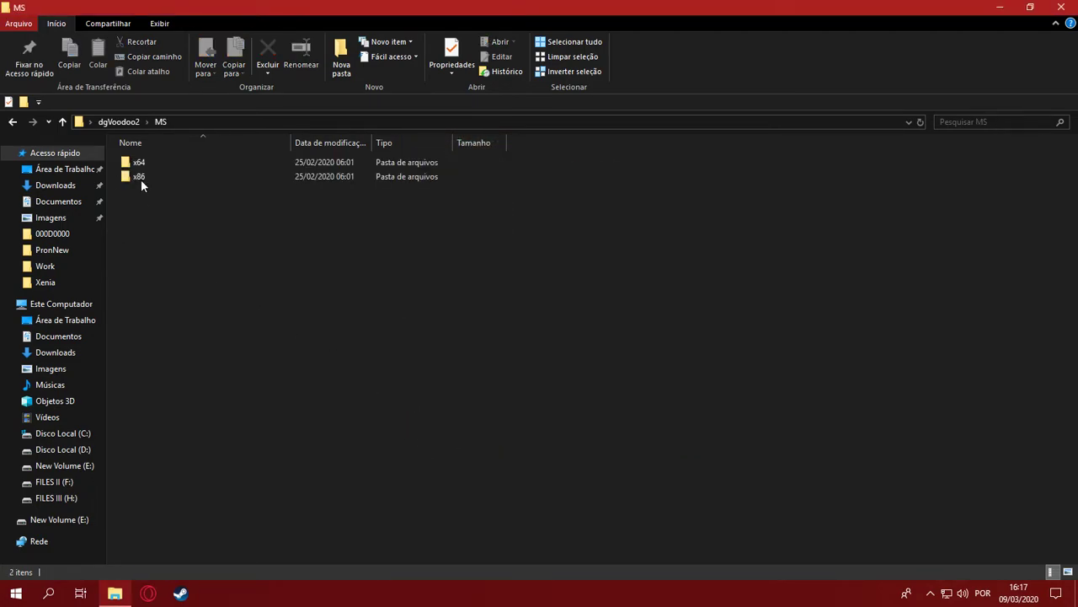
double_click(139, 175)
click(157, 164)
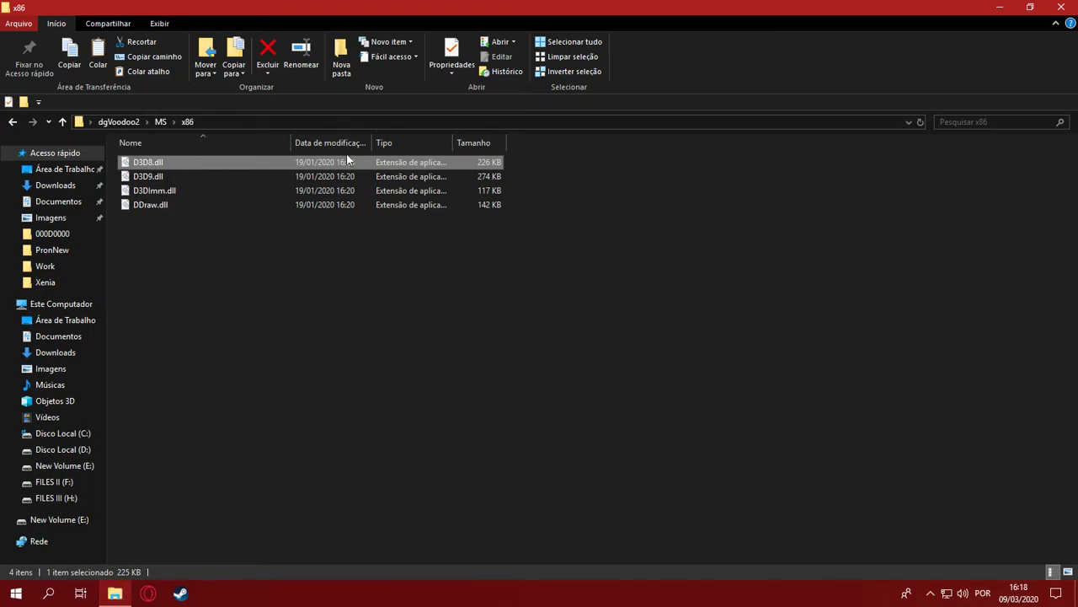
click(1000, 8)
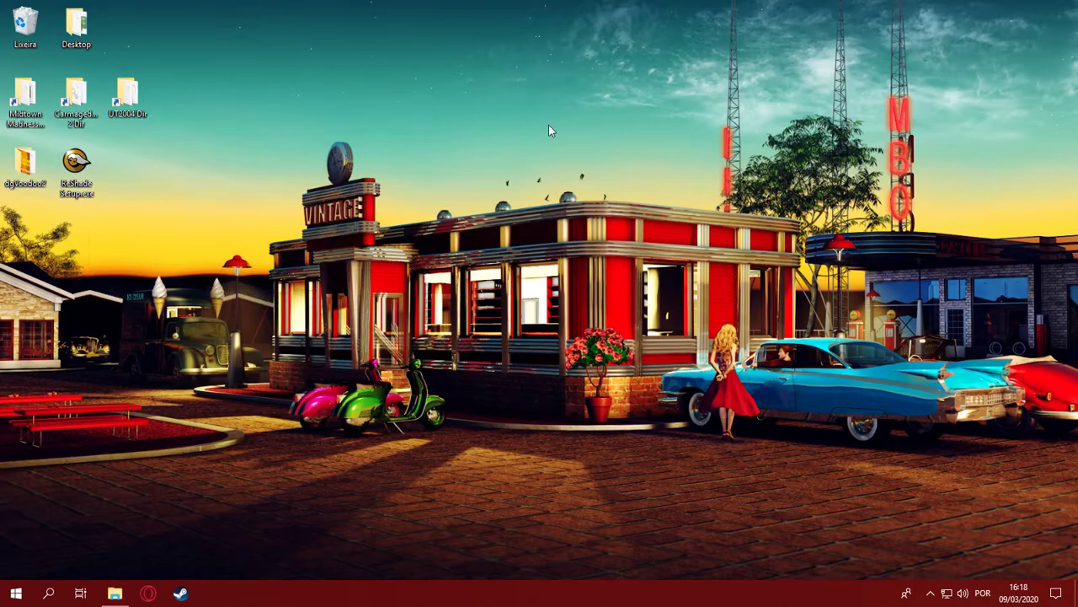
double_click(128, 94)
scroll(610, 379, down, 15)
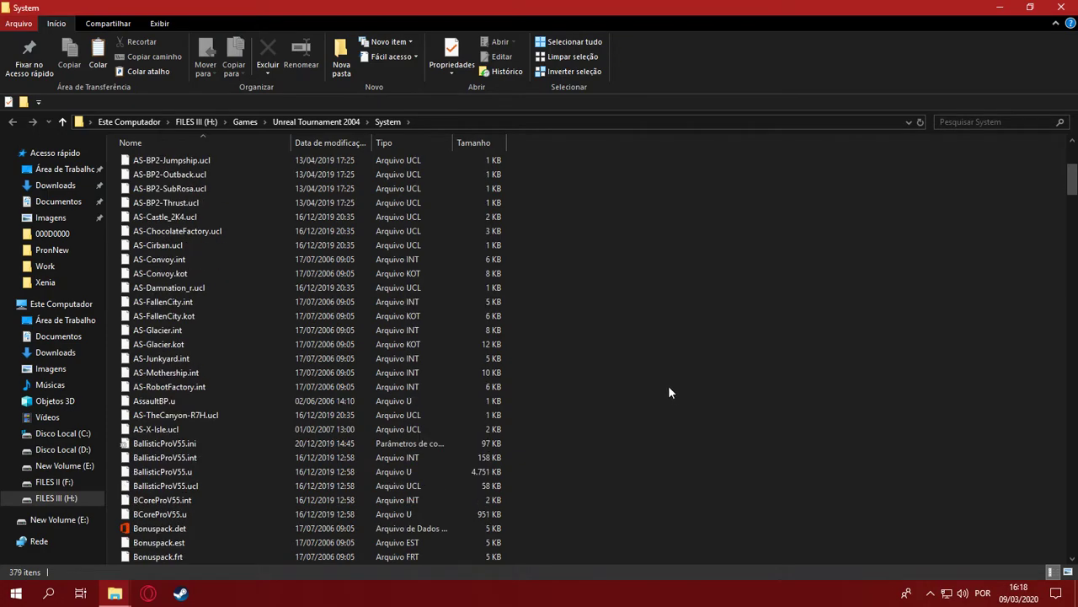
key(ctrl+v)
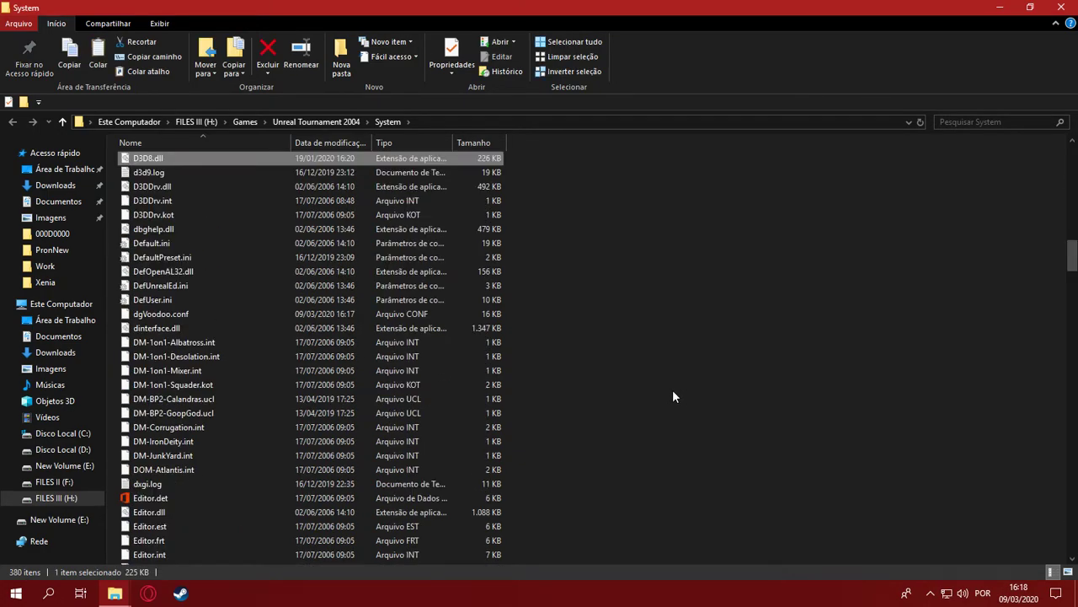
scroll(273, 303, up, 2)
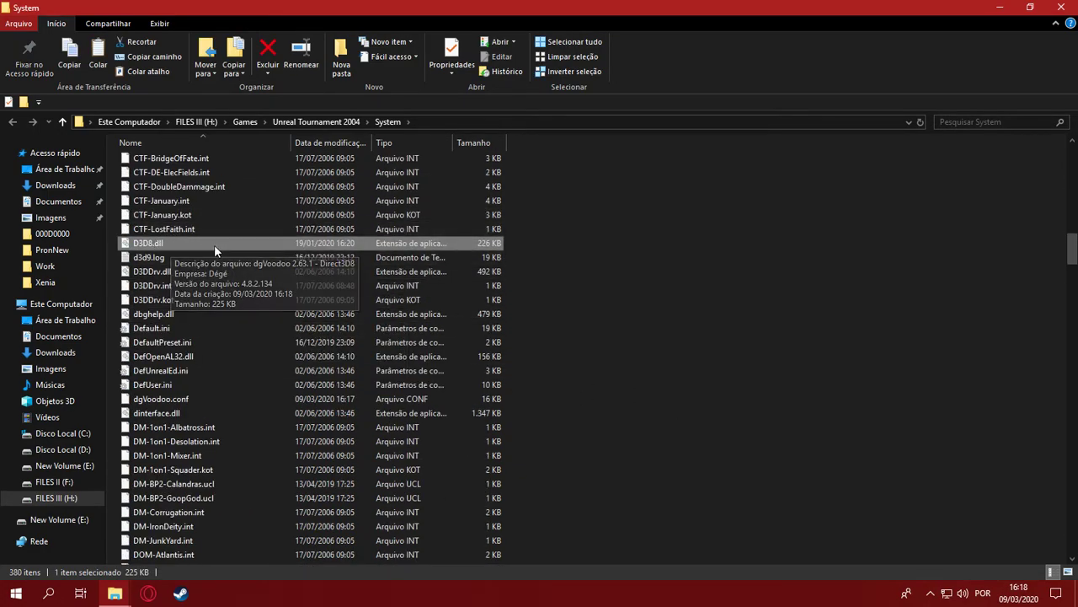
click(999, 8)
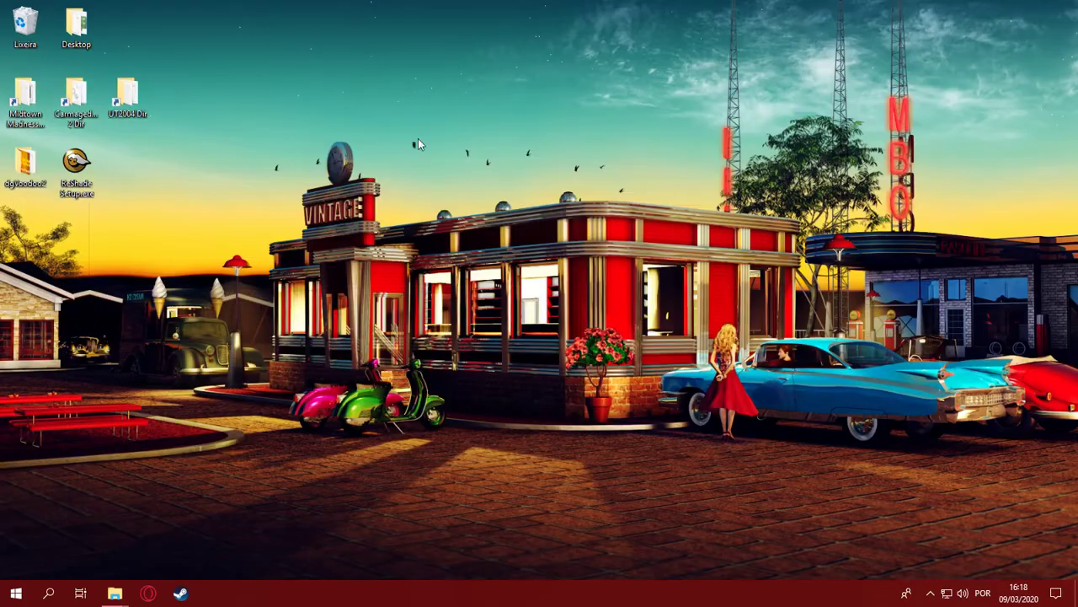
Step: Extract the ReShade files from ReShade Setup.exe onto the desktop and delete all of them except ReShade32.dll
double_click(87, 166)
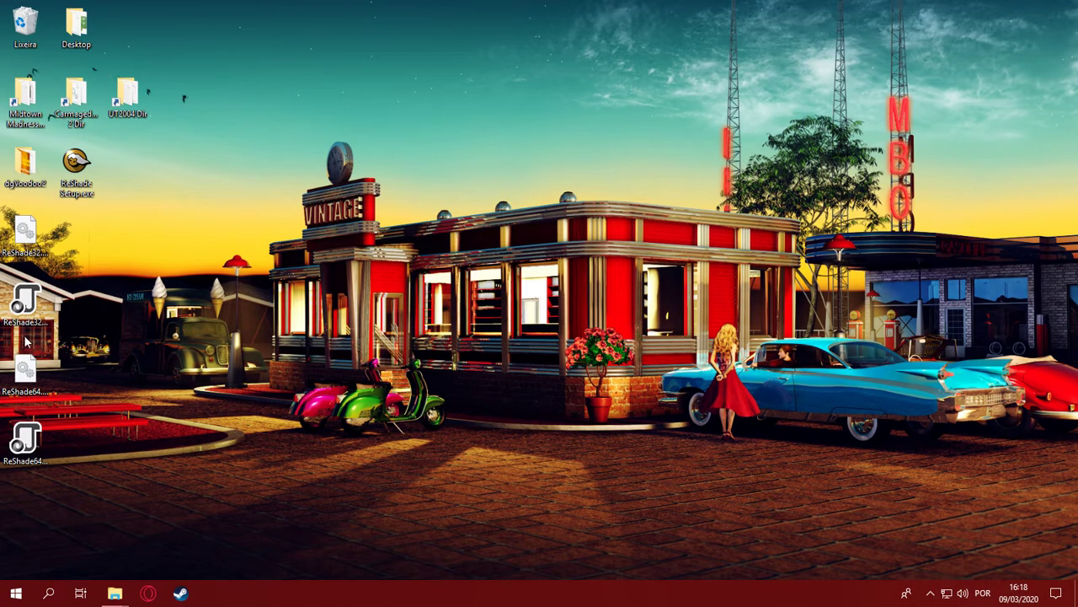
drag(140, 484, 18, 285)
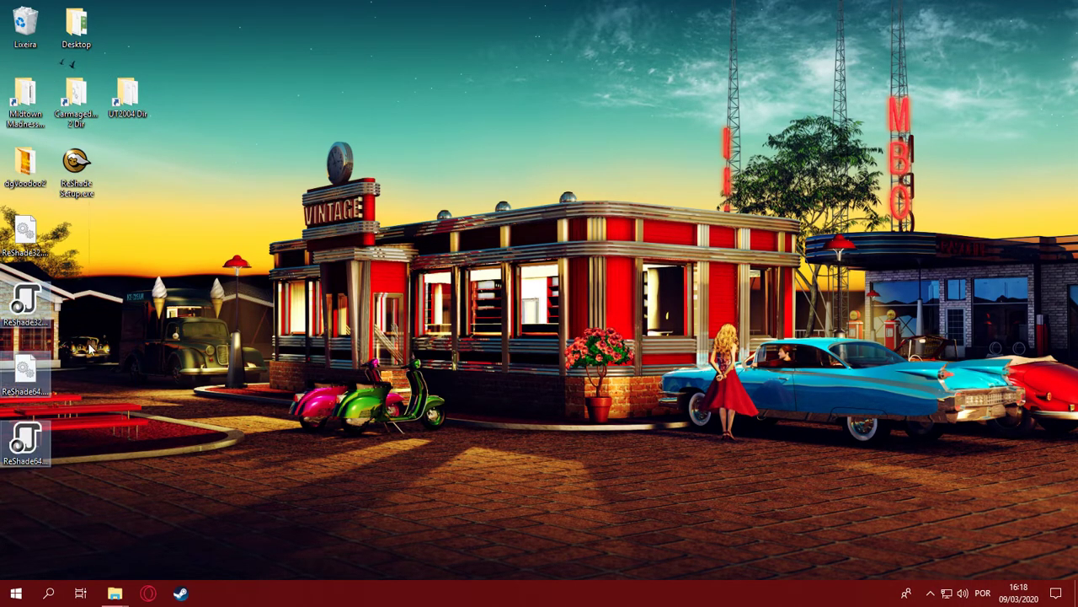
key(Delete)
Step: Rename ReShade32.dll on the desktop to dxgi.dll and move it into Unreal Tournament 2004's System folder
click(42, 251)
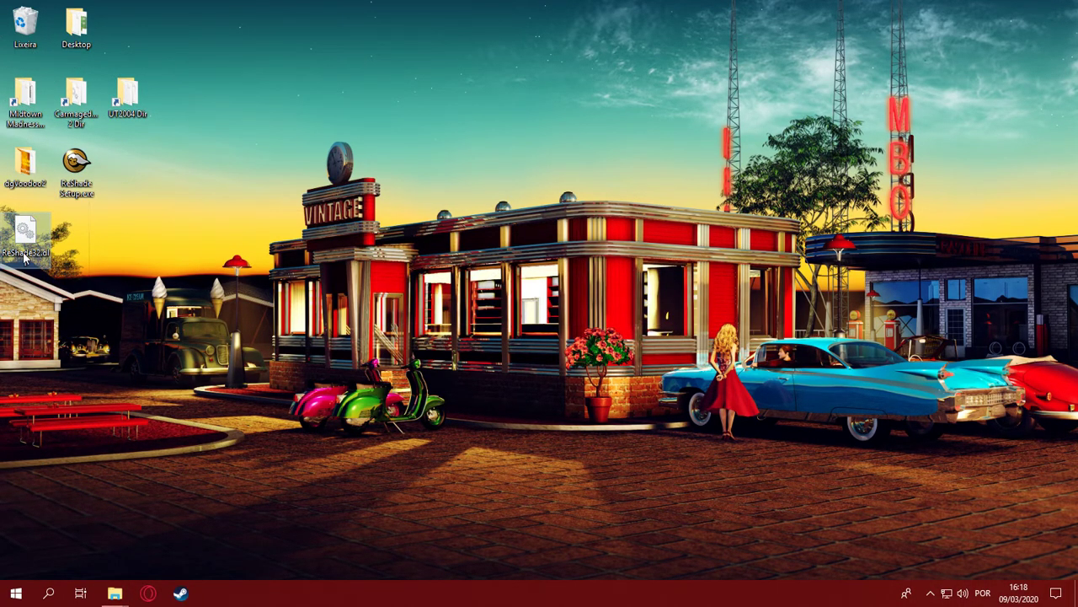
key(F2)
text(dxgi)
key(Return)
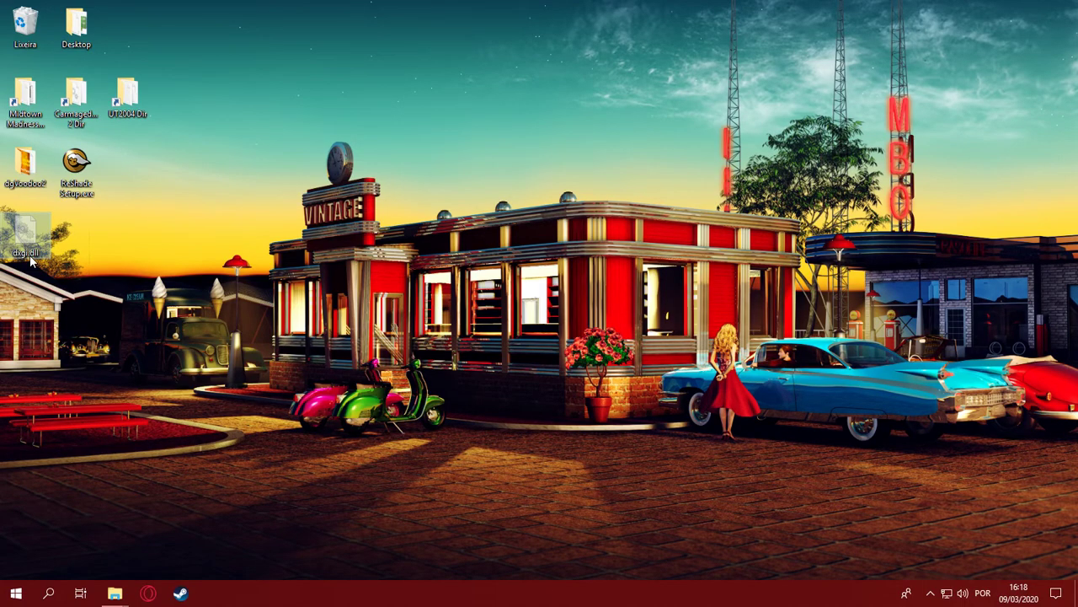
key(alt+Tab)
click(396, 282)
key(ctrl+v)
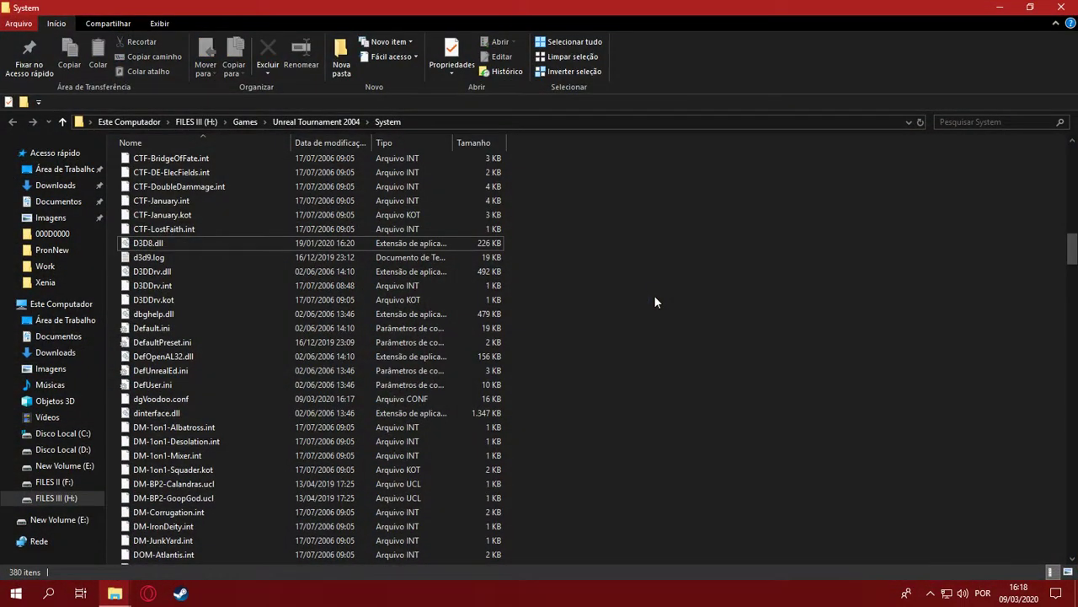
Step: Test the setup by running UT2004.exe, dismiss the game's message, and close the System folder window
scroll(531, 396, up, 15)
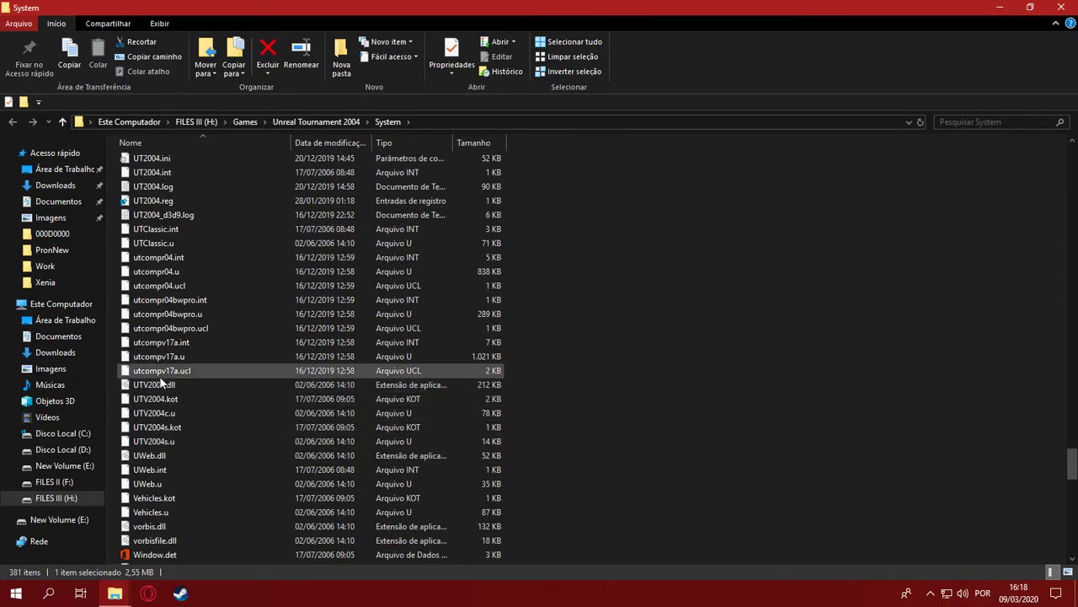
scroll(160, 376, up, 2)
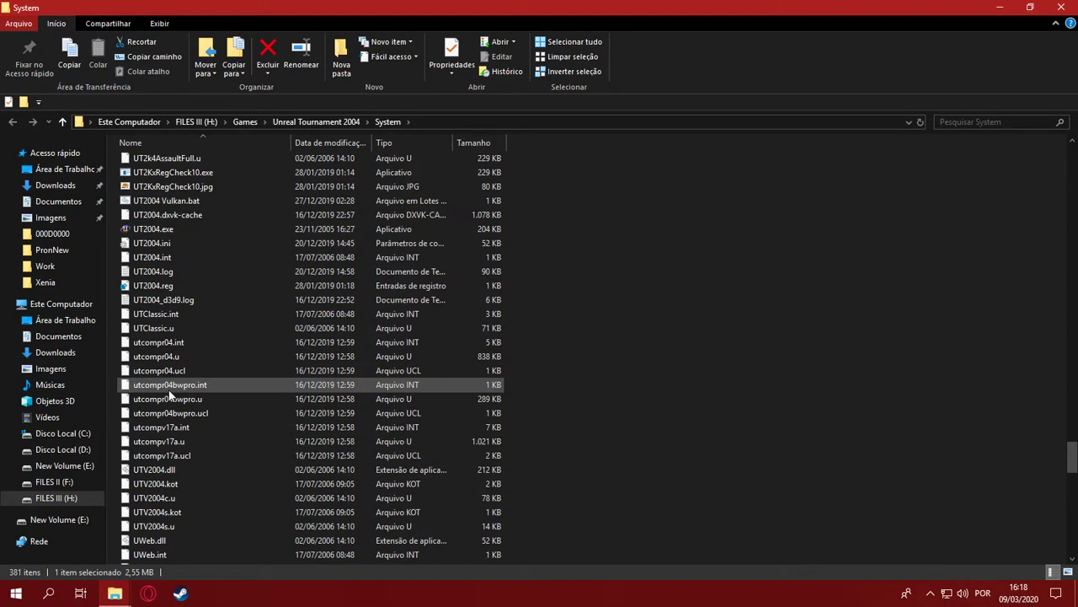
click(172, 229)
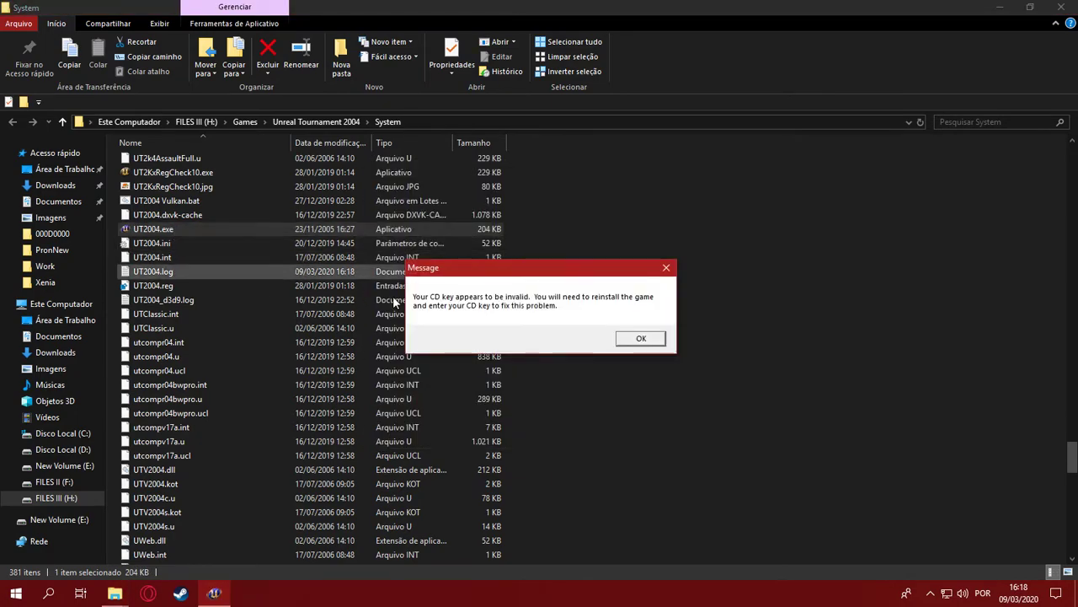
click(641, 339)
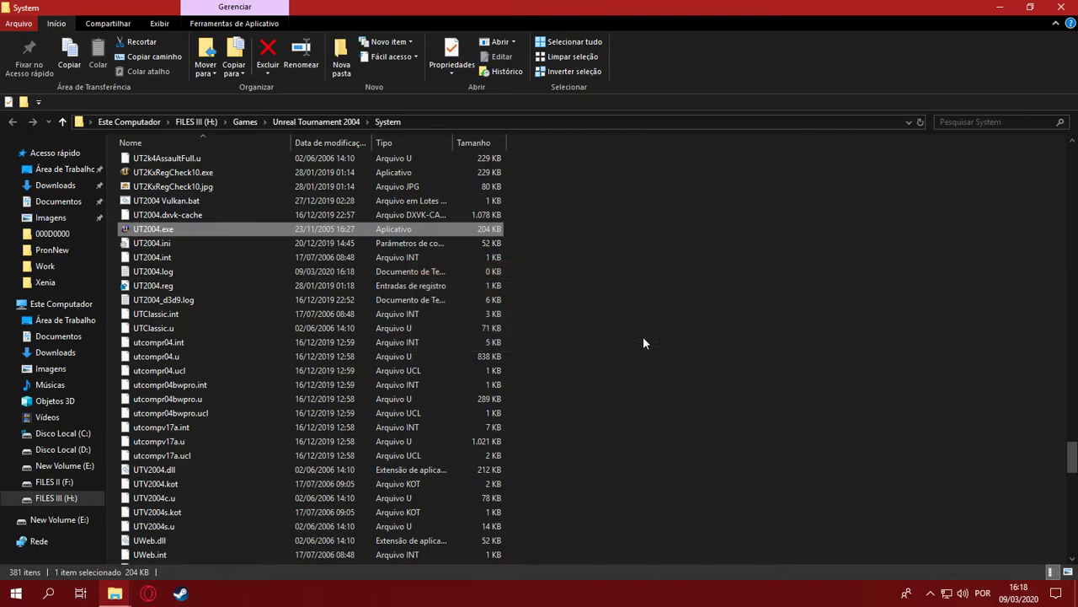
scroll(284, 362, up, 15)
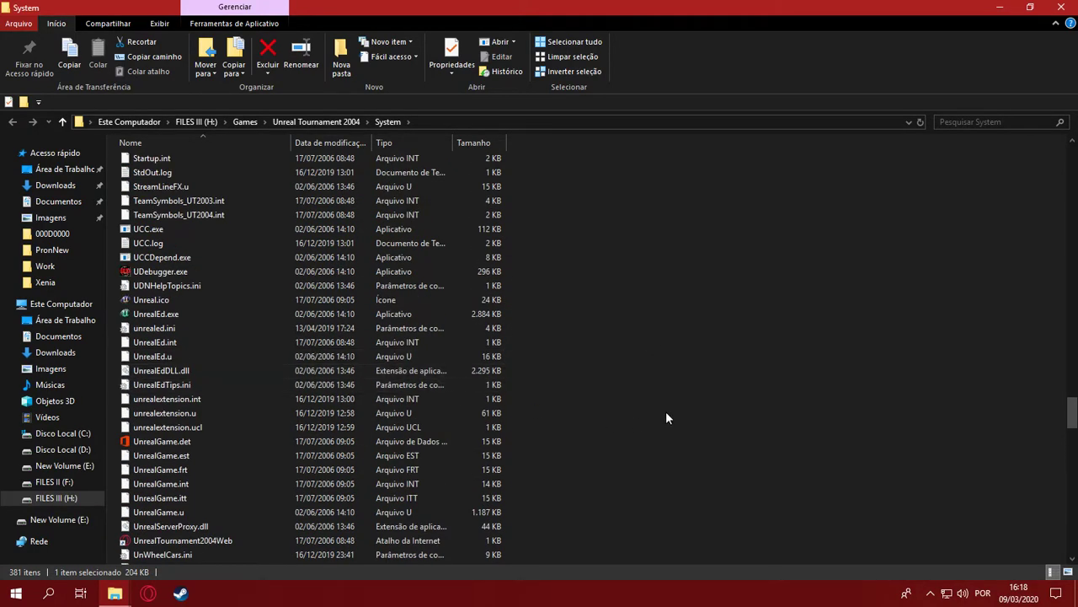
scroll(657, 409, up, 9)
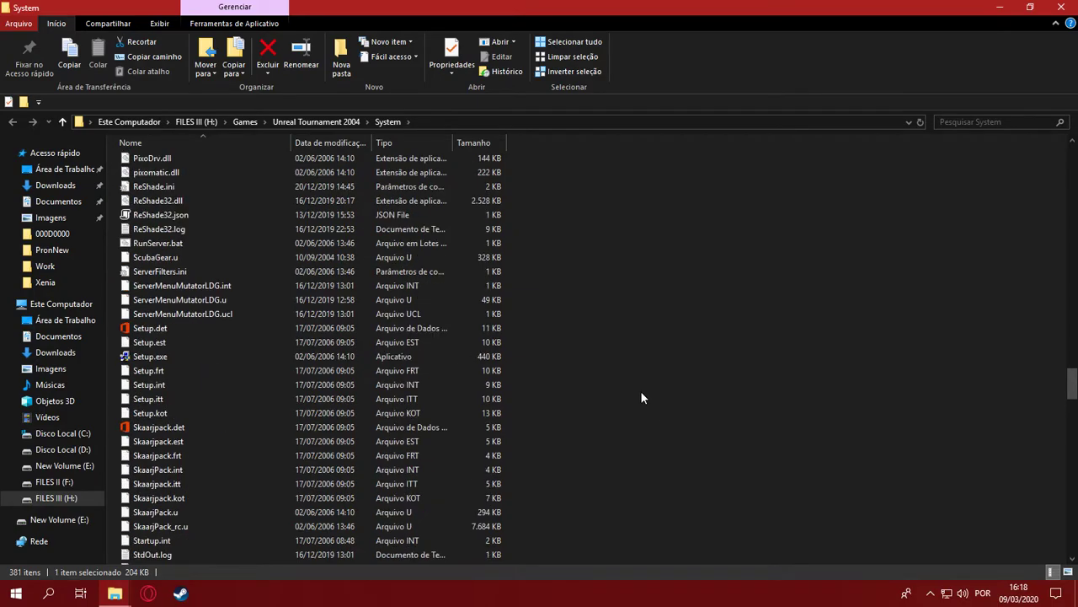
scroll(623, 392, down, 19)
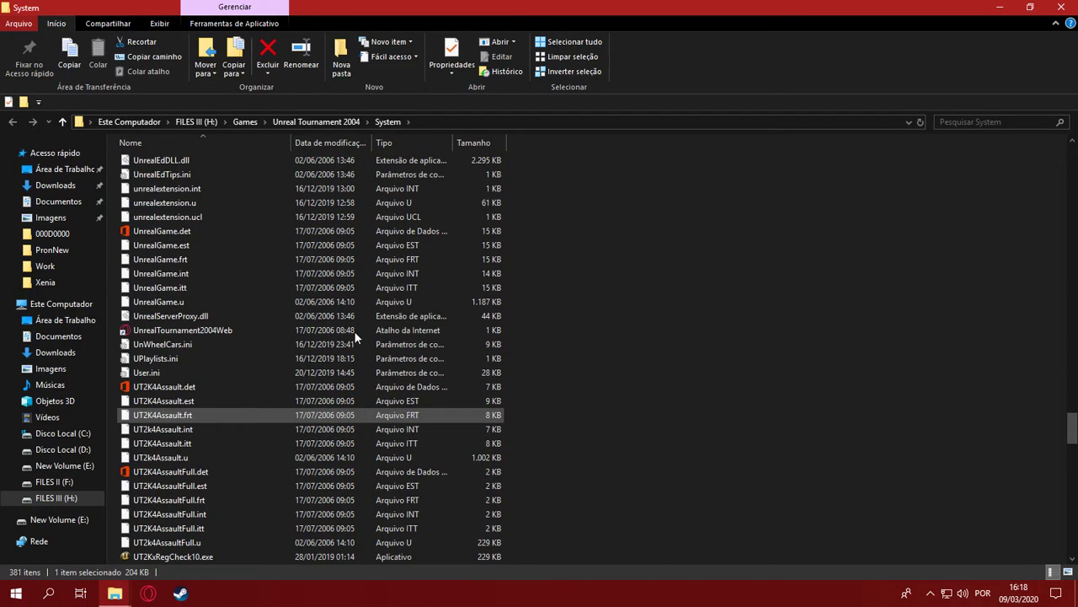
click(1061, 7)
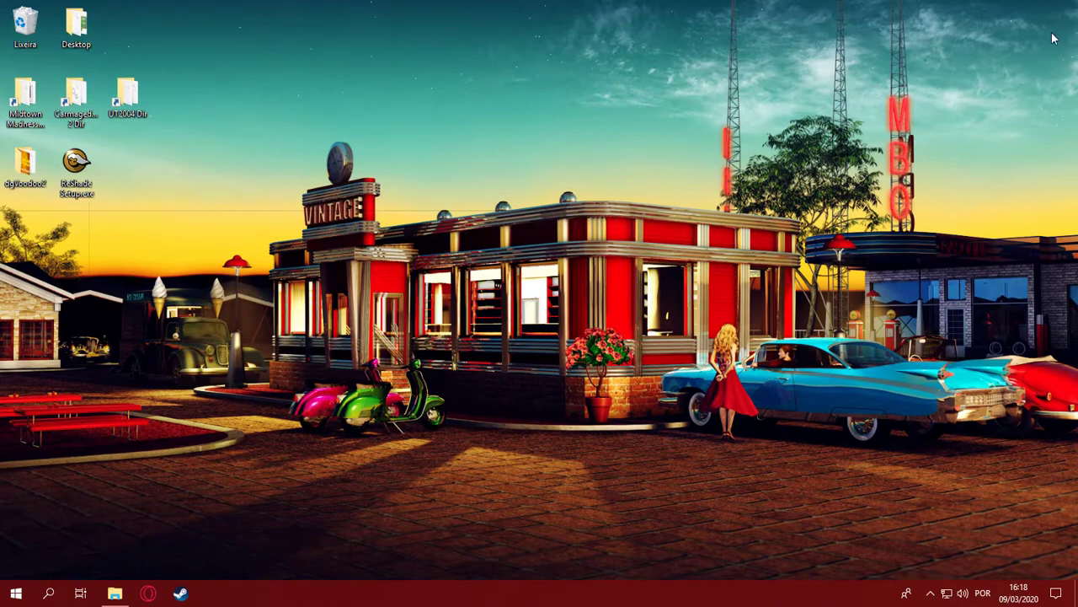